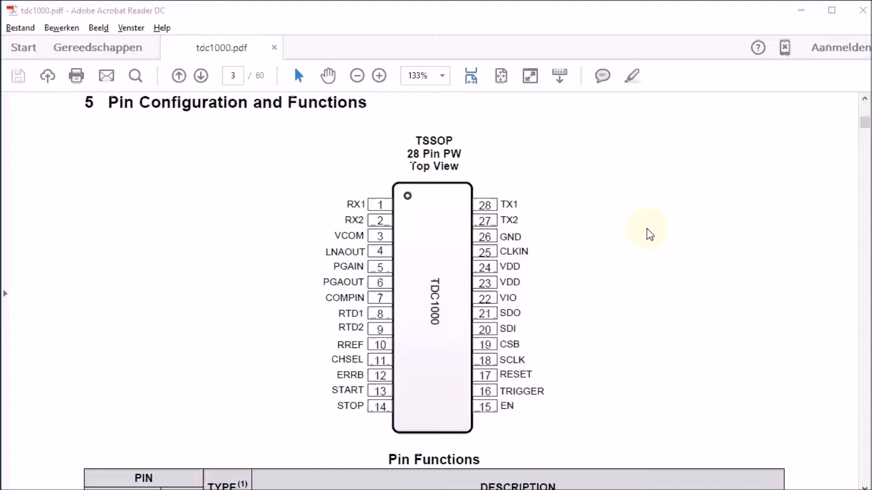
Examine the TDC1000 pin diagram and pin table in the datasheet, and the title and header cells of TDC1000.ods in LibreOffice Calc
{"action": "scroll", "coordinate": [446, 200], "scroll_direction": "down", "scroll_amount": 8}
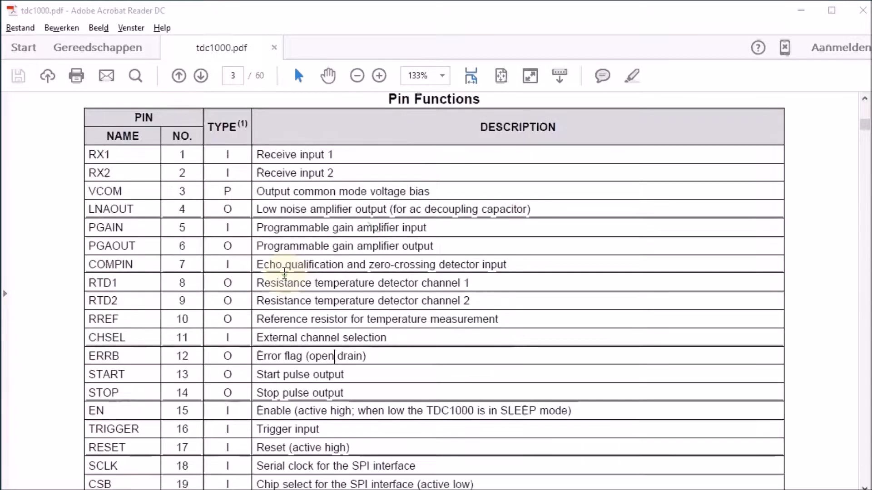
{"action": "scroll", "coordinate": [284, 272], "scroll_direction": "up", "scroll_amount": 8}
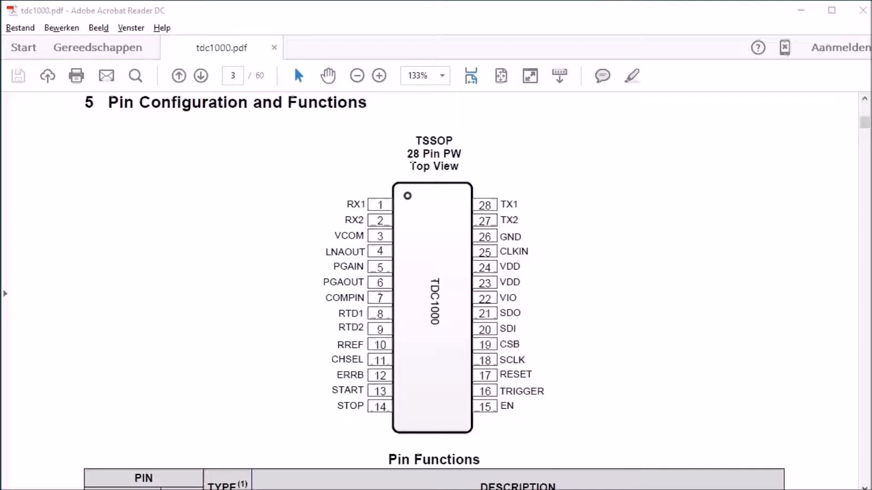
{"action": "key", "text": "alt+Tab"}
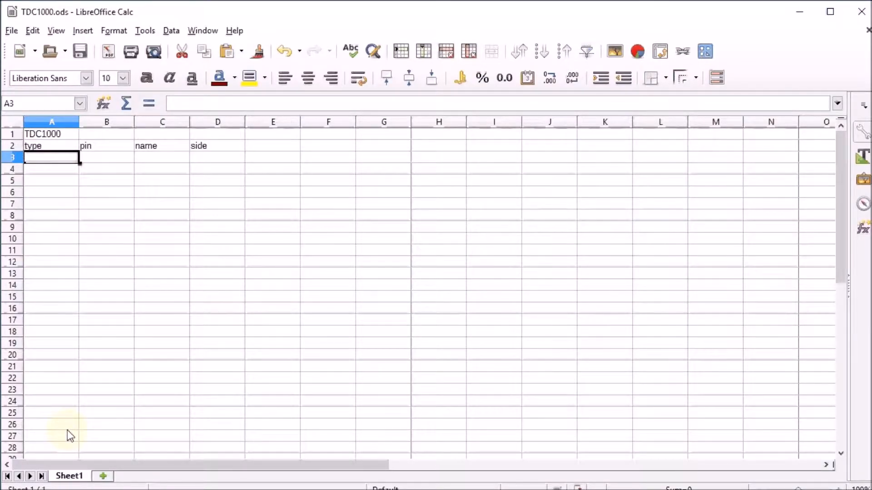
{"action": "left_click", "coordinate": [42, 134]}
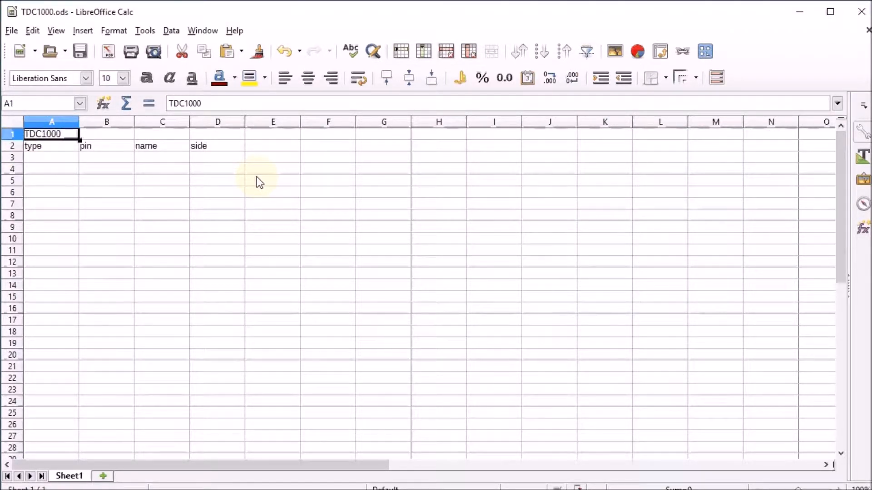
{"action": "key", "text": "Down"}
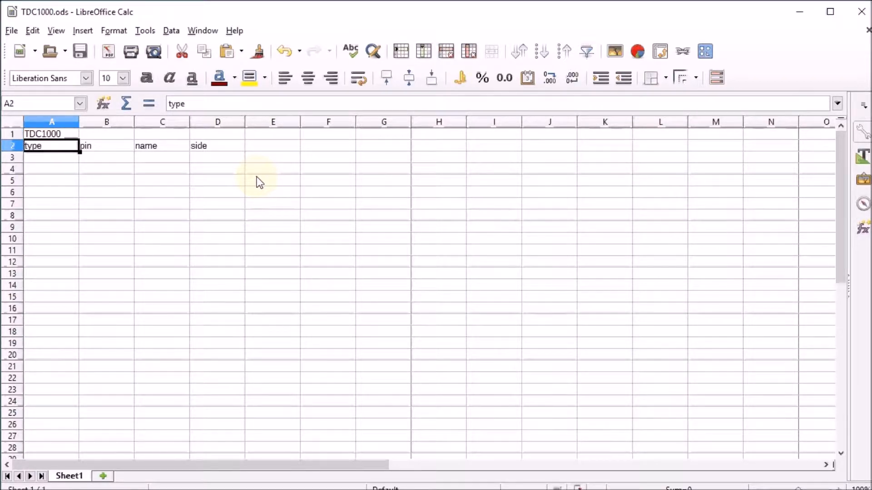
{"action": "key", "text": "Right"}
{"action": "key", "text": "Right"}
{"action": "key", "text": "Right"}
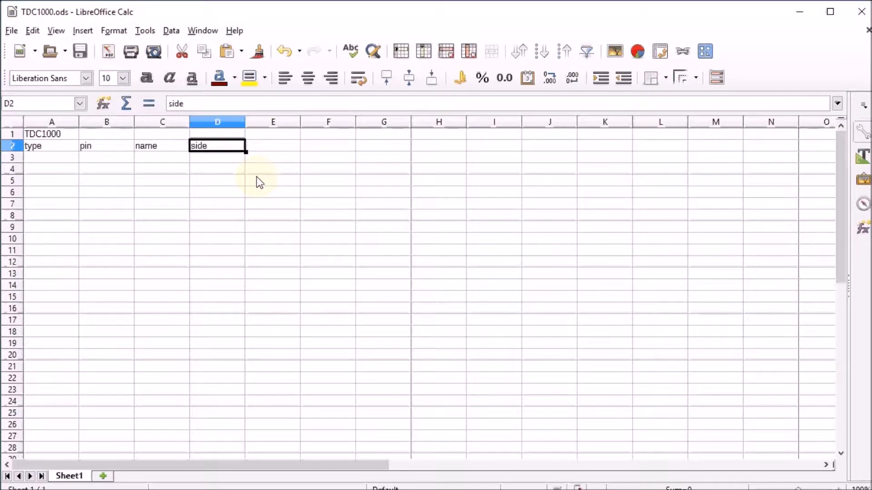
{"action": "key", "text": "Left"}
{"action": "key", "text": "Left"}
{"action": "key", "text": "Left"}
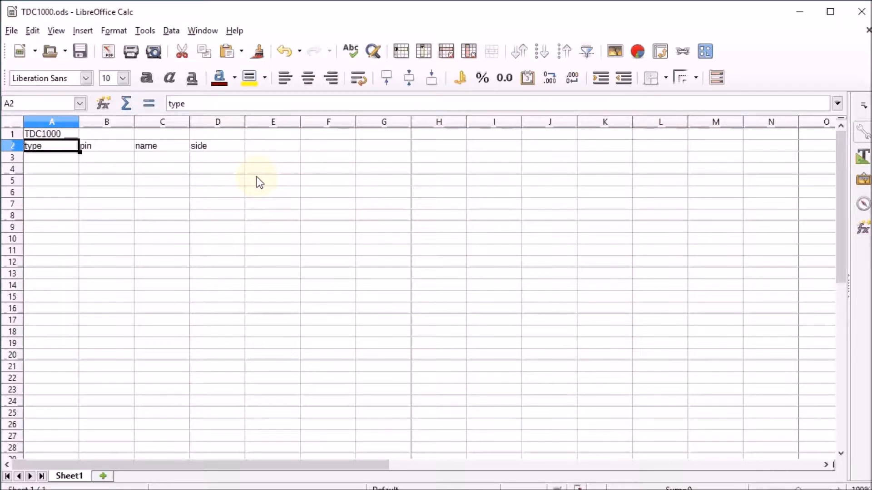
{"action": "key", "text": "Down"}
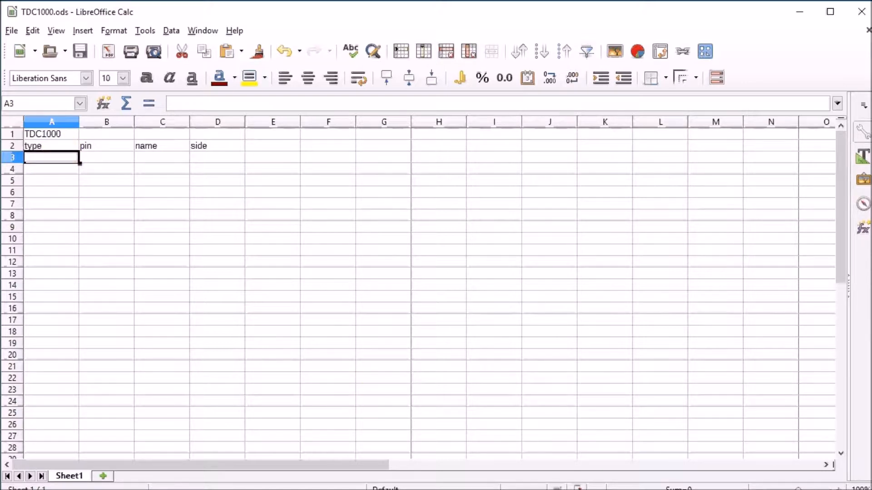
Switch to the datasheet in Acrobat Reader and copy the Pin Functions table rows from RX1 through GND on page 3
{"action": "key", "text": "alt+Tab"}
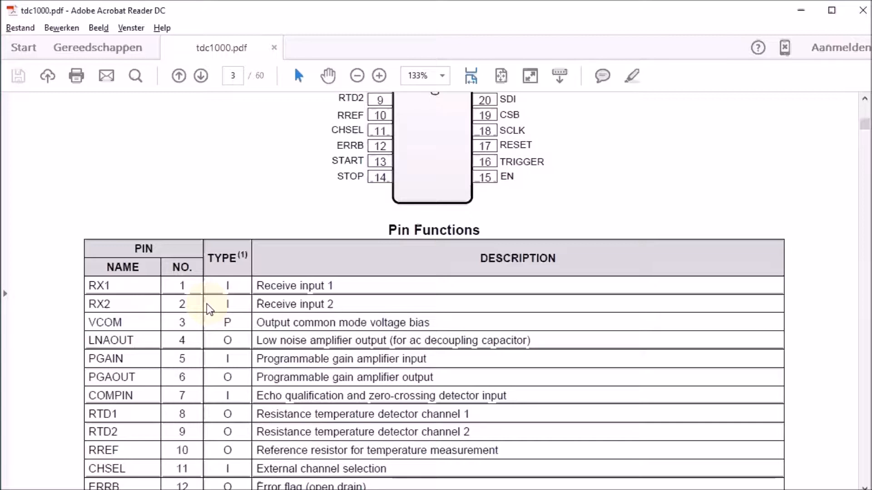
{"action": "scroll", "coordinate": [145, 273], "scroll_direction": "down", "scroll_amount": 3}
{"action": "left_click_drag", "start_coordinate": [92, 189], "coordinate": [341, 298]}
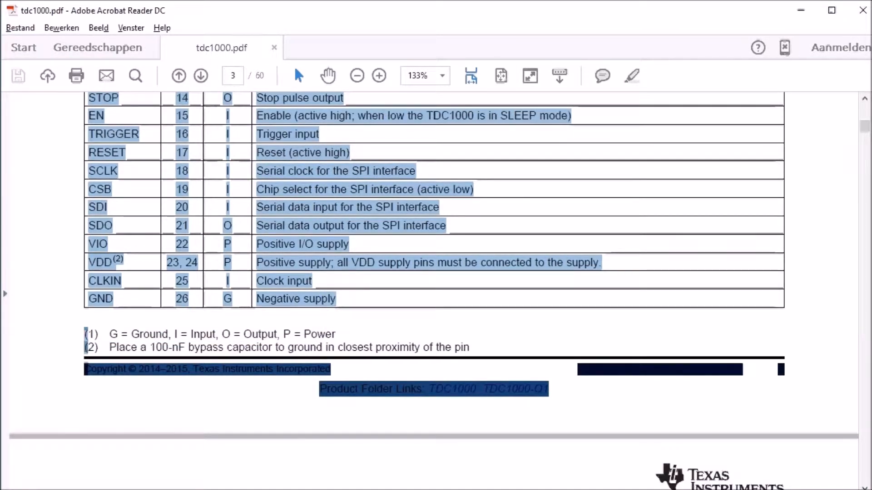
In LibreOffice Calc, paste the copied pin table at E3 as unformatted text, separated by tabs and spaces
{"action": "key", "text": "alt+Tab"}
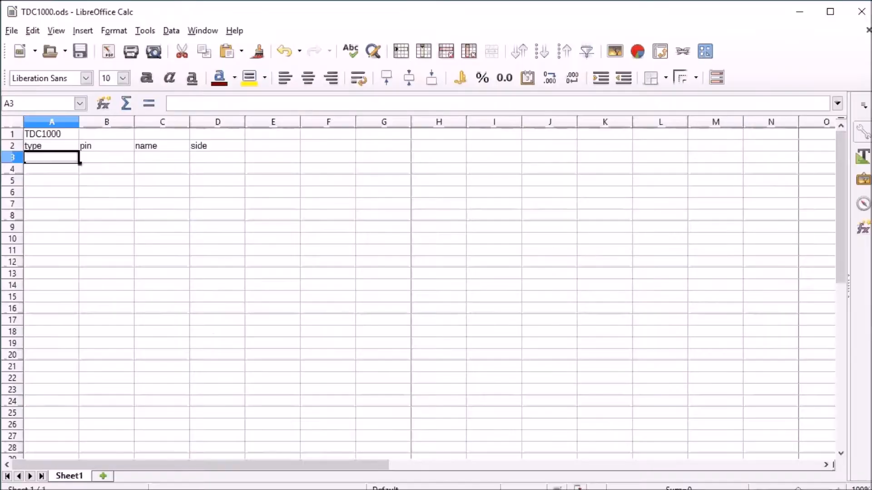
{"action": "left_click", "coordinate": [263, 159]}
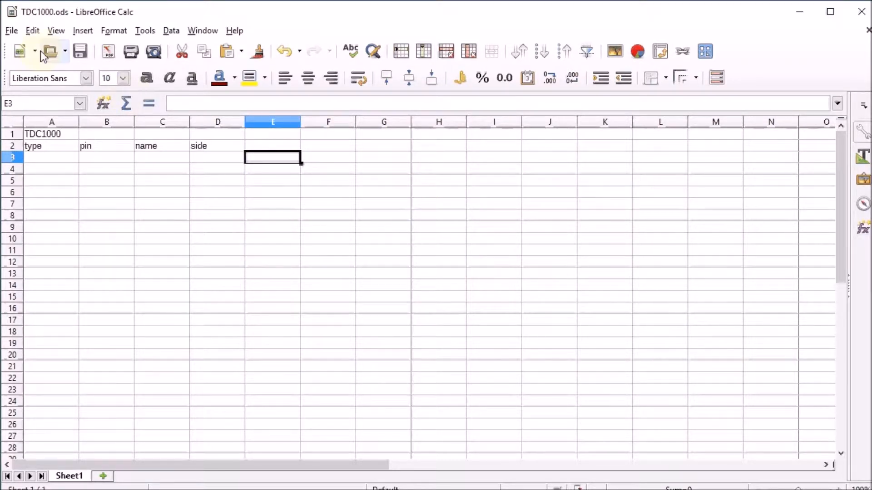
{"action": "left_click", "coordinate": [32, 30]}
{"action": "left_click", "coordinate": [83, 154]}
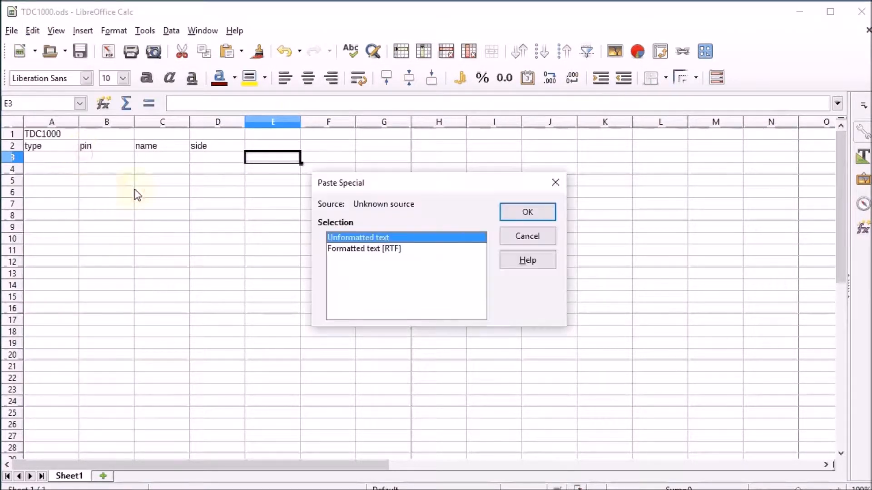
{"action": "left_click", "coordinate": [512, 212]}
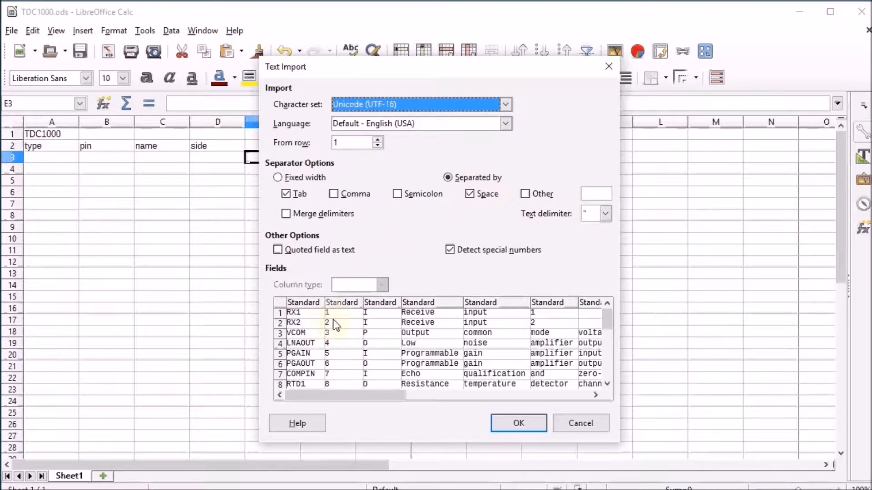
{"action": "left_click", "coordinate": [533, 419]}
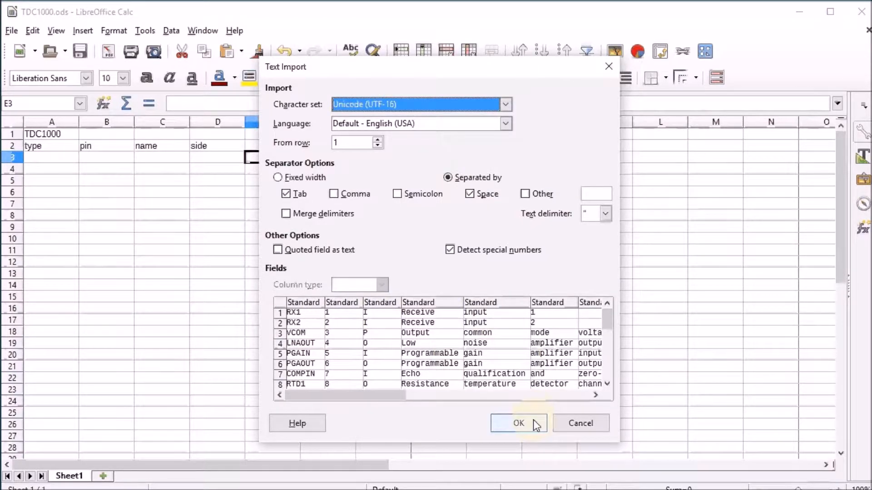
Insert an empty row above the CLKIN row, directly below the VDD(2) row
{"action": "scroll", "coordinate": [484, 348], "scroll_direction": "down", "scroll_amount": 2}
{"action": "scroll", "coordinate": [484, 349], "scroll_direction": "down", "scroll_amount": 2}
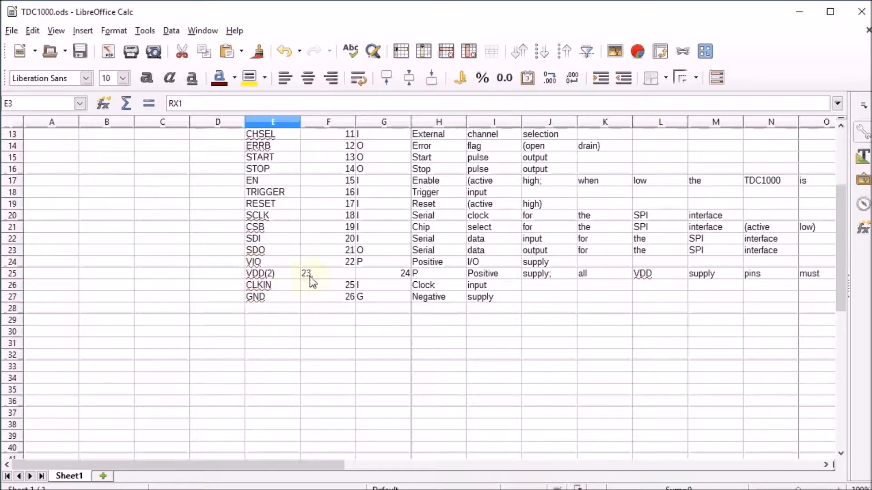
{"action": "left_click", "coordinate": [20, 282]}
{"action": "right_click", "coordinate": [17, 288]}
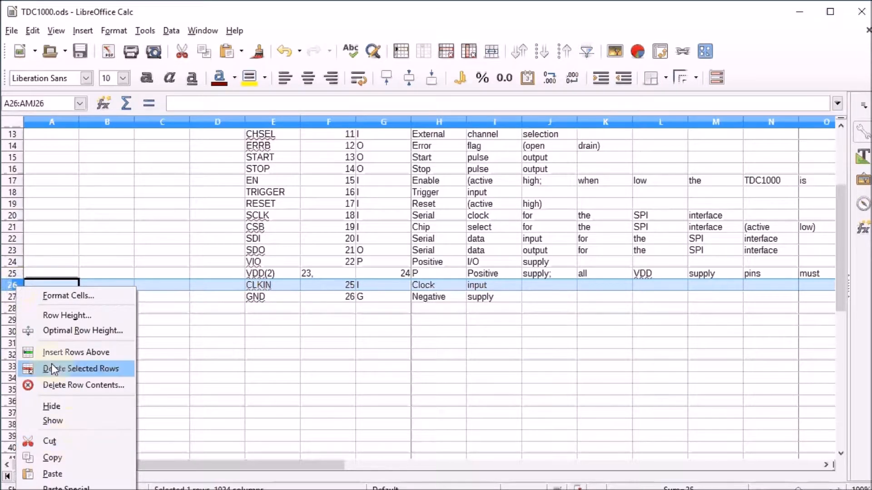
{"action": "left_click", "coordinate": [89, 353]}
Copy the VDD(2) name and pin number cells E25:F25 into the empty row below
{"action": "left_click", "coordinate": [255, 274]}
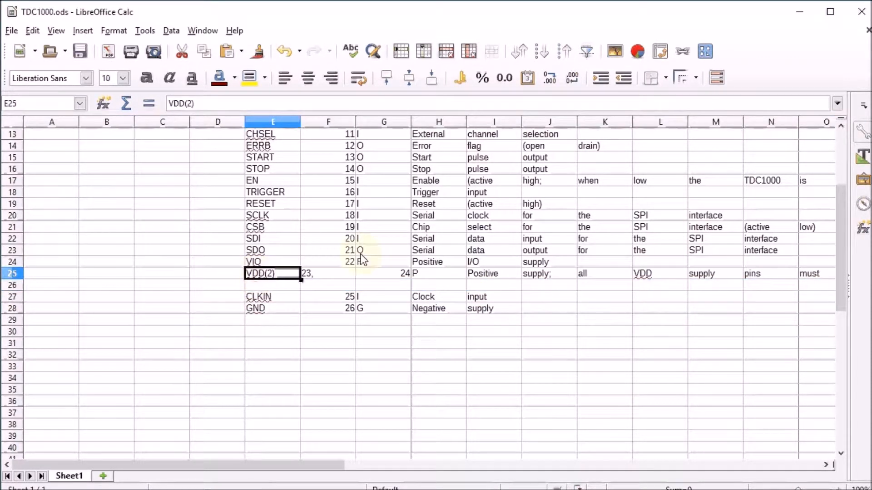
{"action": "key", "text": "shift+Right"}
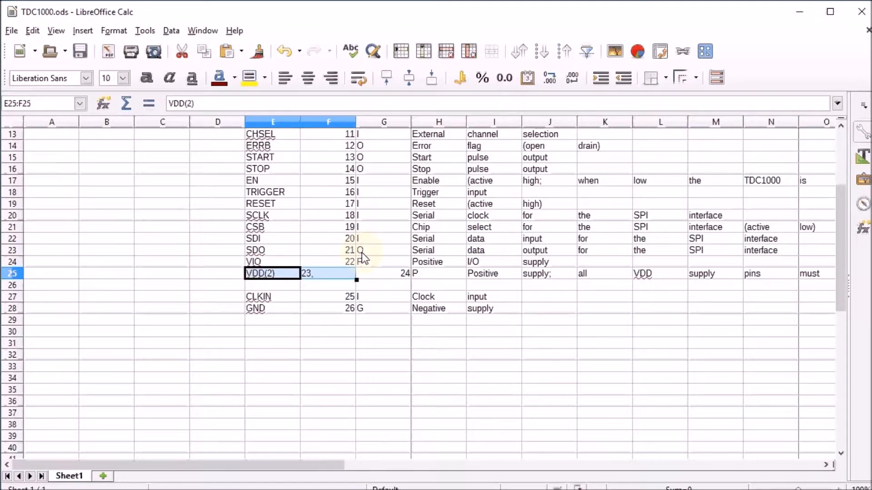
{"action": "key", "text": "ctrl+c"}
{"action": "key", "text": "Down"}
{"action": "key", "text": "ctrl+v"}
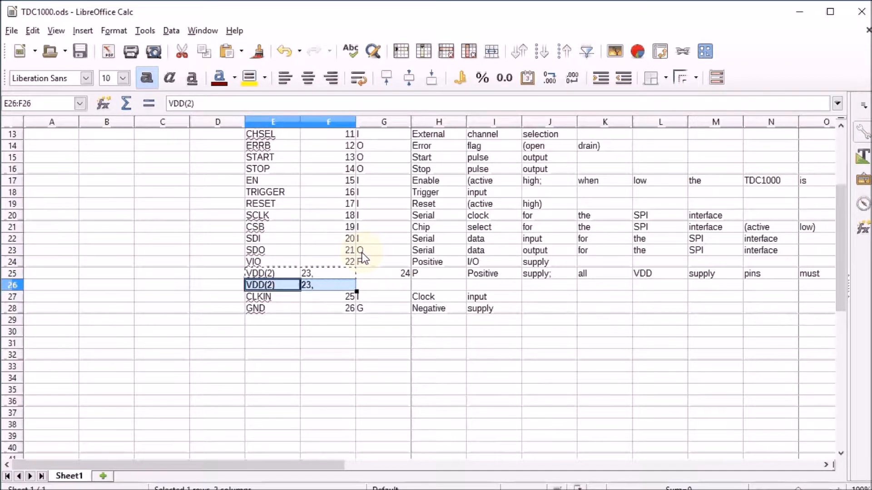
Set the pin number of the duplicated VDD(2) row, cell F26, to 24
{"action": "key", "text": "Up"}
{"action": "key", "text": "Right"}
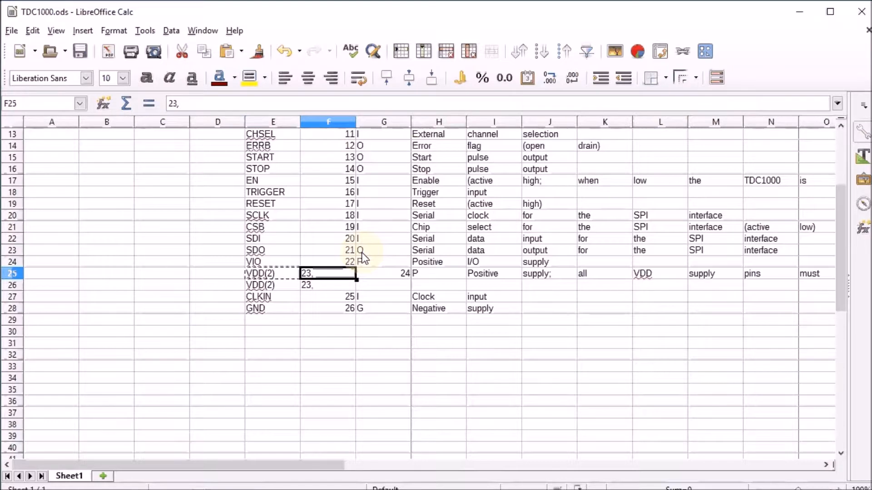
{"action": "key", "text": "F2"}
{"action": "key", "text": "Return"}
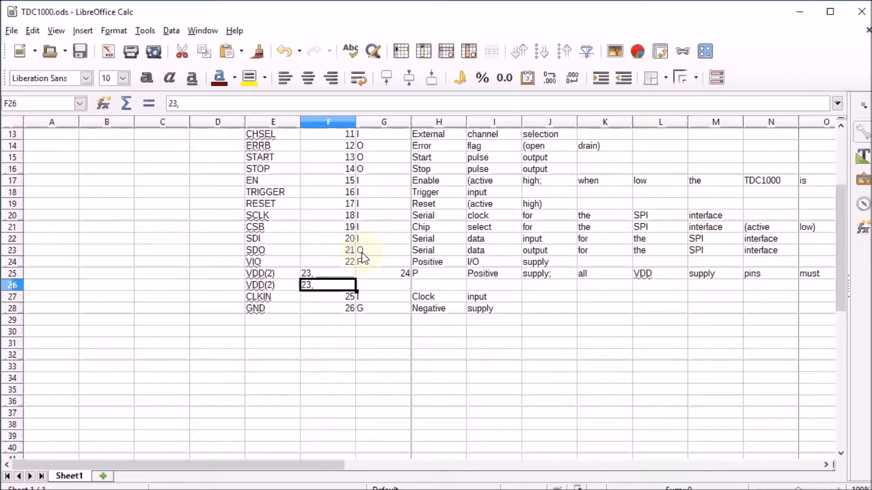
{"action": "type", "text": "24"}
{"action": "key", "text": "Tab"}
Enter the type P for both VDD(2) rows in cells G25 and G26
{"action": "key", "text": "Up"}
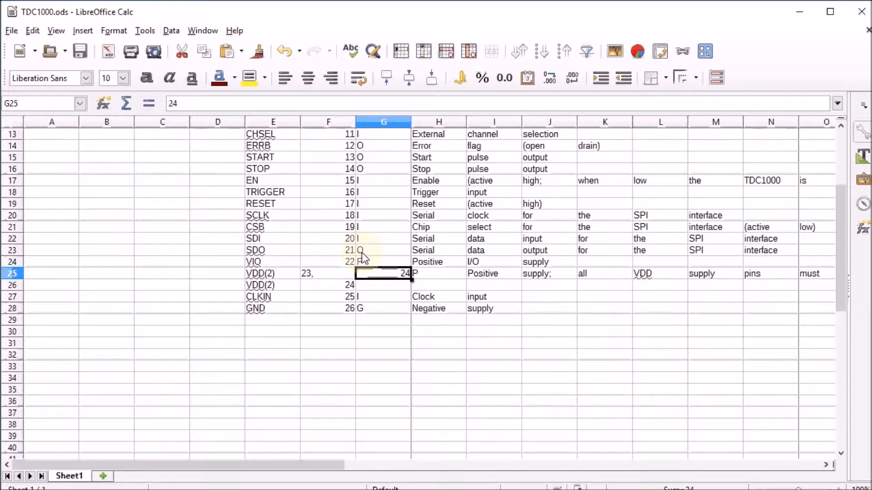
{"action": "type", "text": "P"}
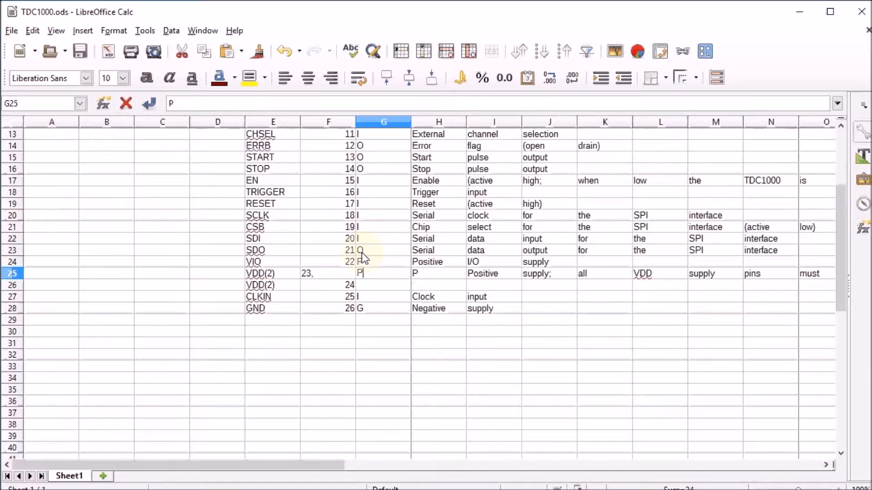
{"action": "key", "text": "Return"}
{"action": "type", "text": "P"}
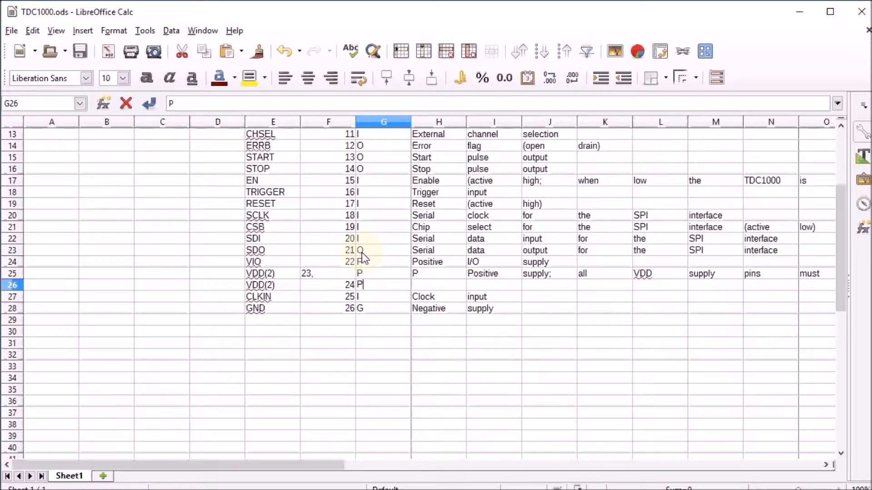
Remove the trailing comma from the pin number in F25, leaving 23
{"action": "left_click", "coordinate": [335, 271]}
{"action": "double_click", "coordinate": [336, 272]}
{"action": "key", "text": "BackSpace"}
{"action": "key", "text": "Return"}
Remove the "(2)" suffix from the pin names in E25 and E26 so both read VDD
{"action": "left_click", "coordinate": [280, 273]}
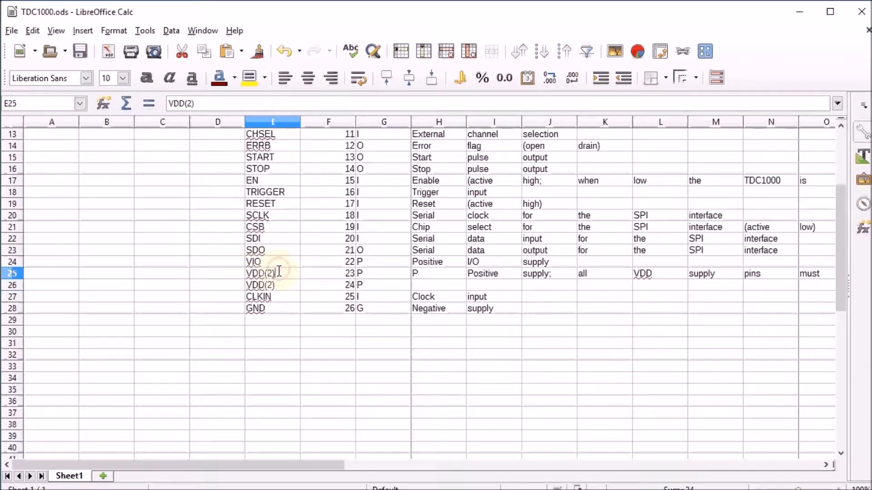
{"action": "key", "text": "BackSpace"}
{"action": "key", "text": "BackSpace"}
{"action": "key", "text": "BackSpace"}
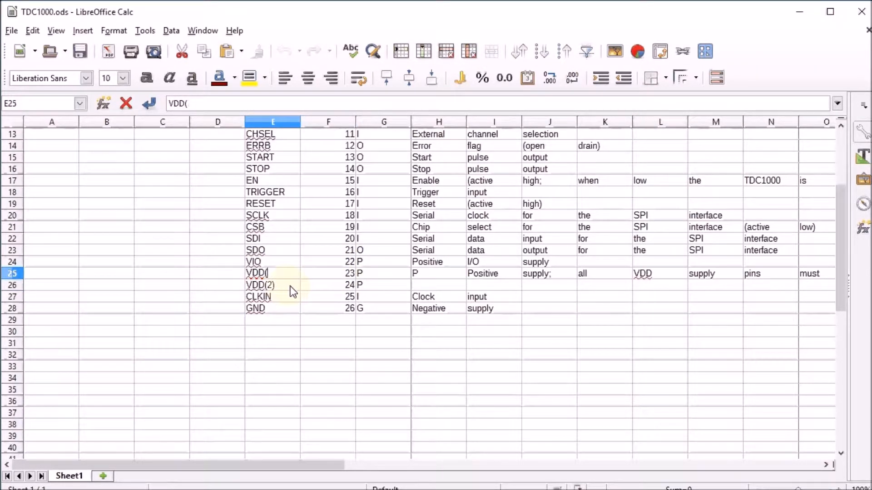
{"action": "left_click", "coordinate": [285, 288]}
{"action": "double_click", "coordinate": [281, 285]}
{"action": "key", "text": "BackSpace"}
{"action": "key", "text": "BackSpace"}
{"action": "key", "text": "BackSpace"}
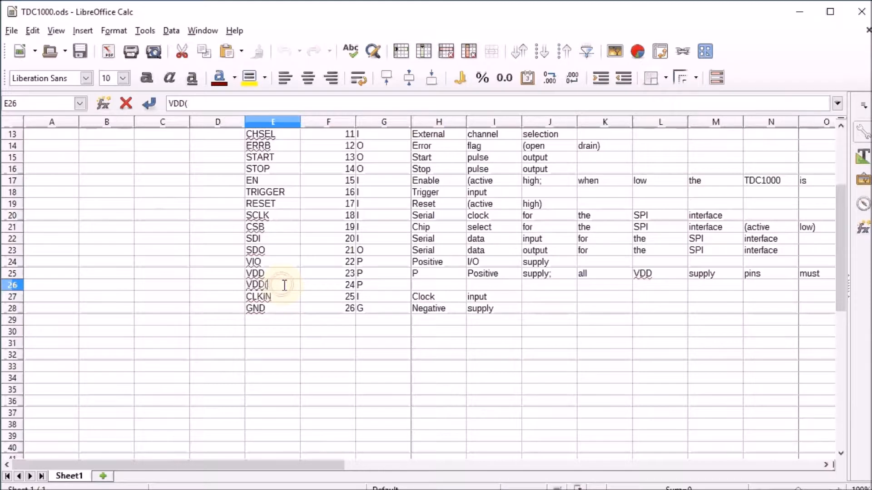
{"action": "left_click", "coordinate": [277, 320]}
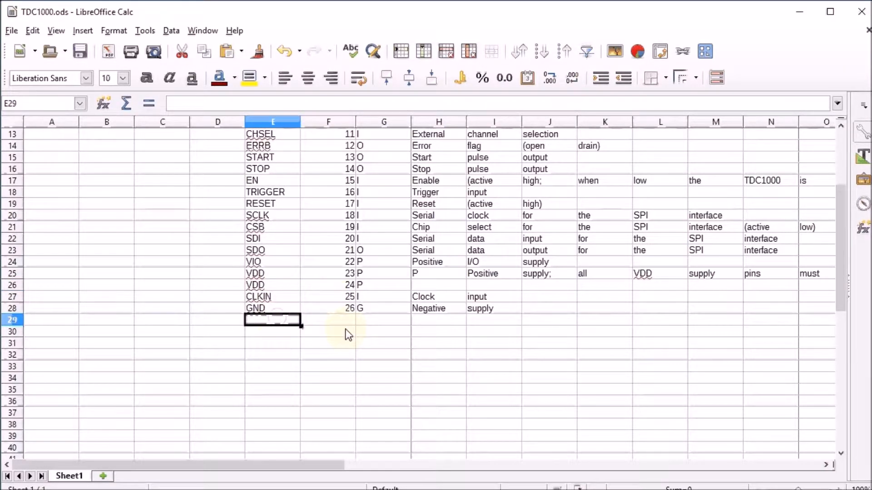
Switch to the datasheet in Acrobat Reader and copy the TX2 and TX1 rows of the continued Pin Functions table on page 4
{"action": "key", "text": "alt+Tab"}
{"action": "scroll", "coordinate": [302, 272], "scroll_direction": "down", "scroll_amount": 10}
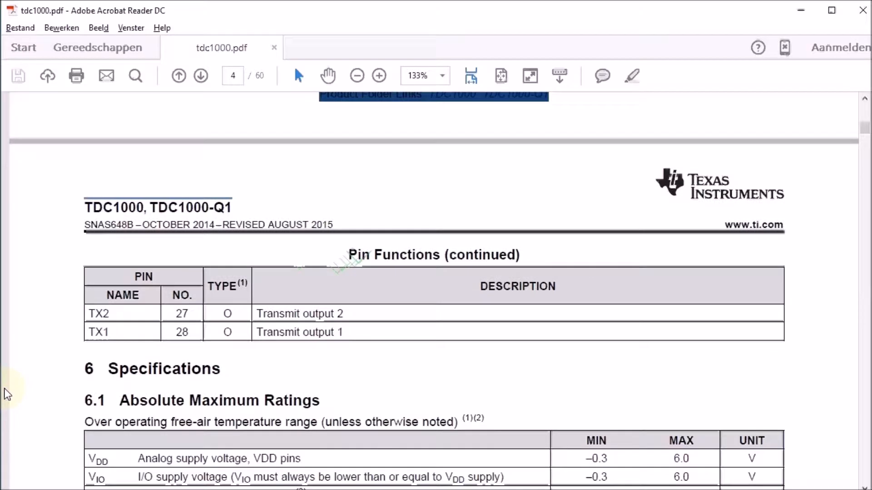
{"action": "left_click_drag", "start_coordinate": [86, 310], "coordinate": [240, 325]}
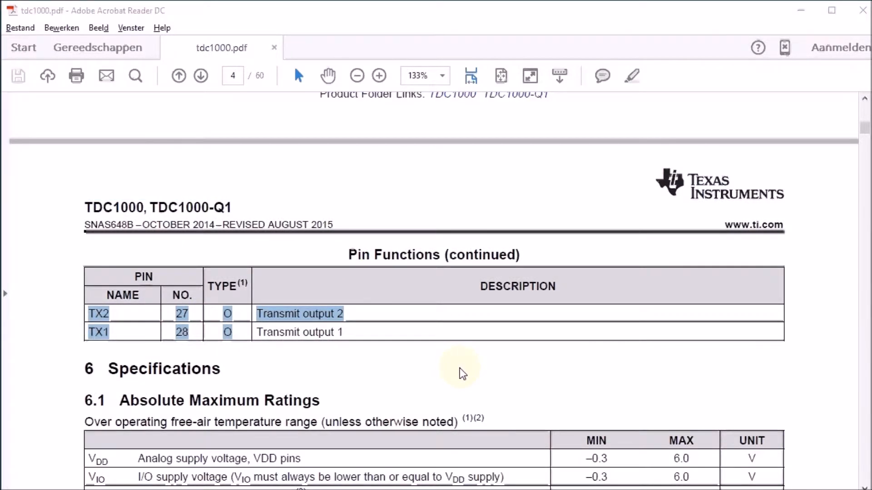
In LibreOffice Calc, paste the TX2 and TX1 rows at E29 as unformatted text, separated by tabs and spaces
{"action": "key", "text": "alt+Tab"}
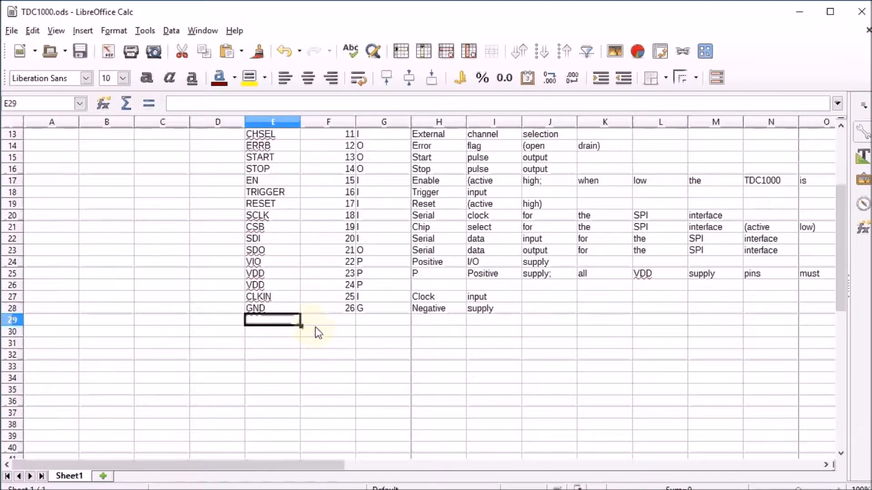
{"action": "left_click", "coordinate": [33, 30]}
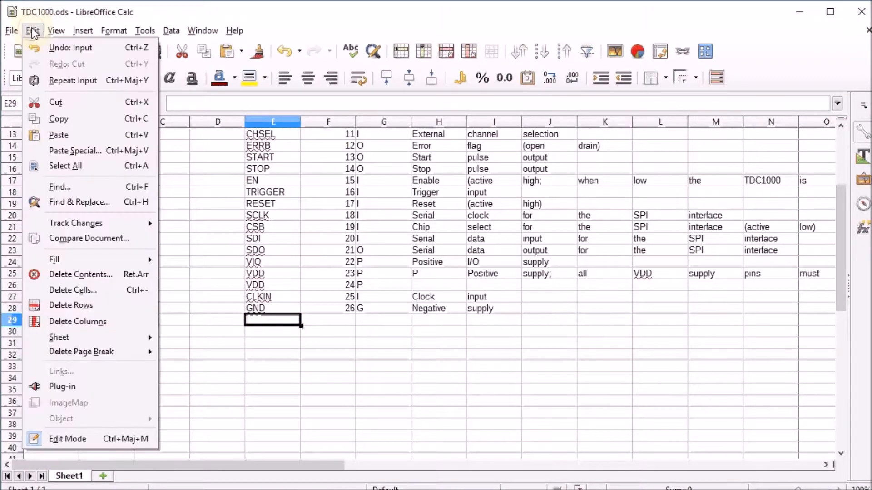
{"action": "left_click", "coordinate": [71, 154]}
{"action": "left_click", "coordinate": [519, 211]}
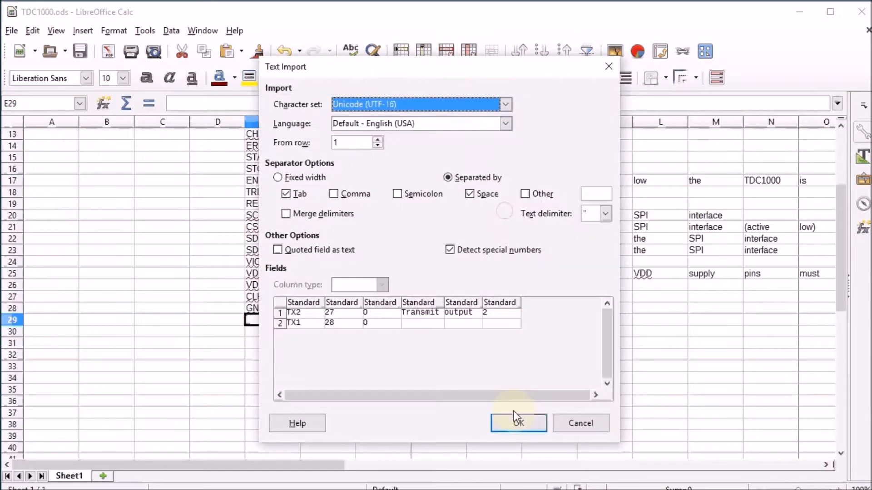
{"action": "left_click", "coordinate": [521, 426]}
{"action": "left_click", "coordinate": [329, 356]}
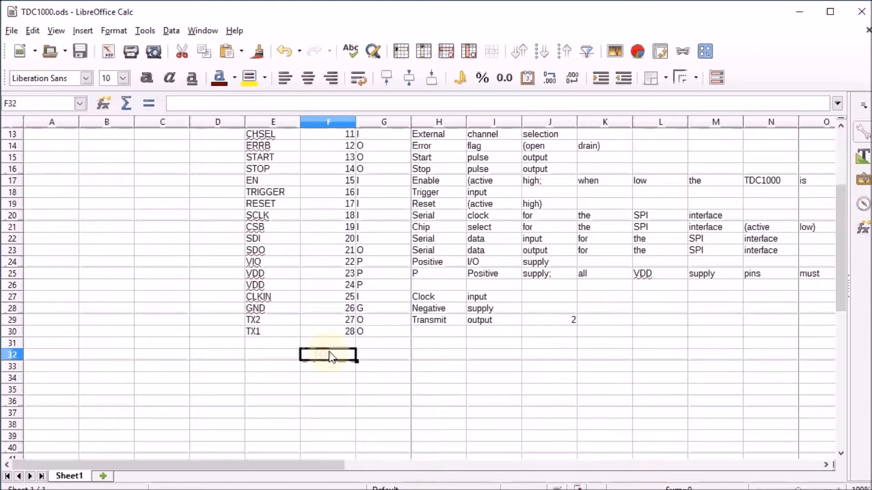
Copy the pin numbers in F3:F30 into the pin column starting at B3
{"action": "scroll", "coordinate": [329, 357], "scroll_direction": "up", "scroll_amount": 4}
{"action": "scroll", "coordinate": [356, 358], "scroll_direction": "down", "scroll_amount": 2}
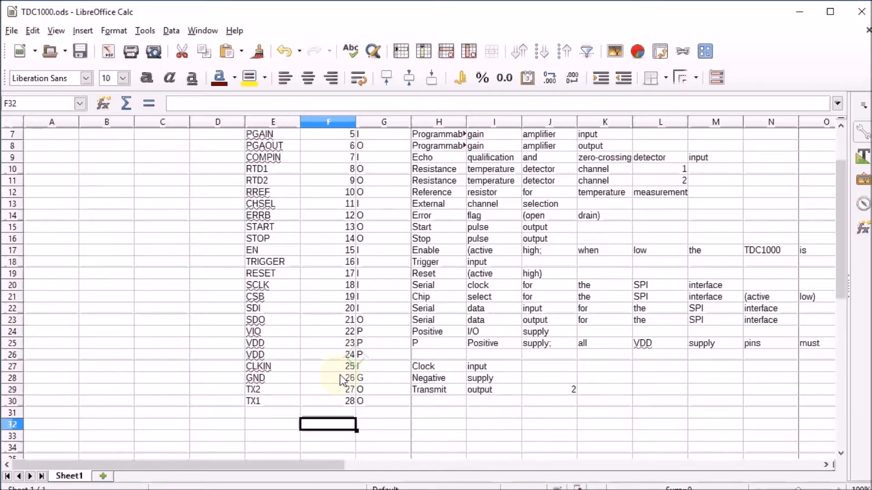
{"action": "scroll", "coordinate": [343, 381], "scroll_direction": "up", "scroll_amount": 2}
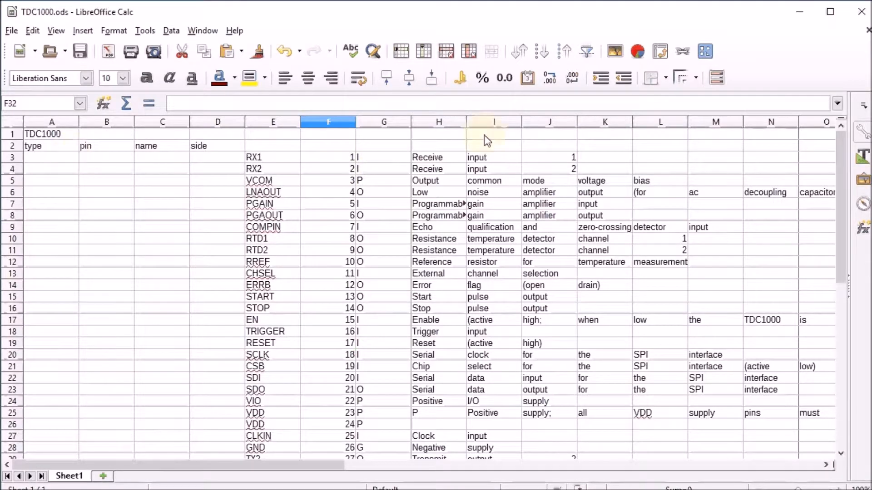
{"action": "left_click_drag", "start_coordinate": [346, 157], "coordinate": [341, 422]}
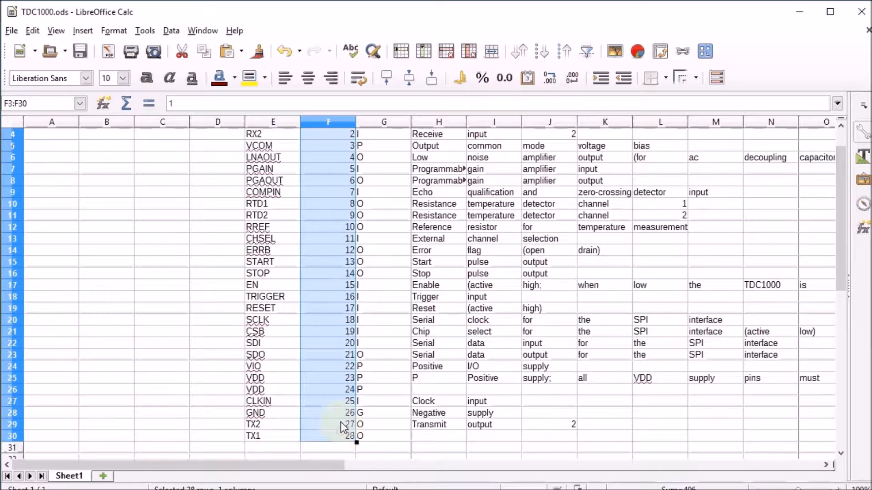
{"action": "scroll", "coordinate": [318, 381], "scroll_direction": "up", "scroll_amount": 1}
{"action": "key", "text": "ctrl+c"}
{"action": "left_click", "coordinate": [95, 158]}
{"action": "key", "text": "ctrl+v"}
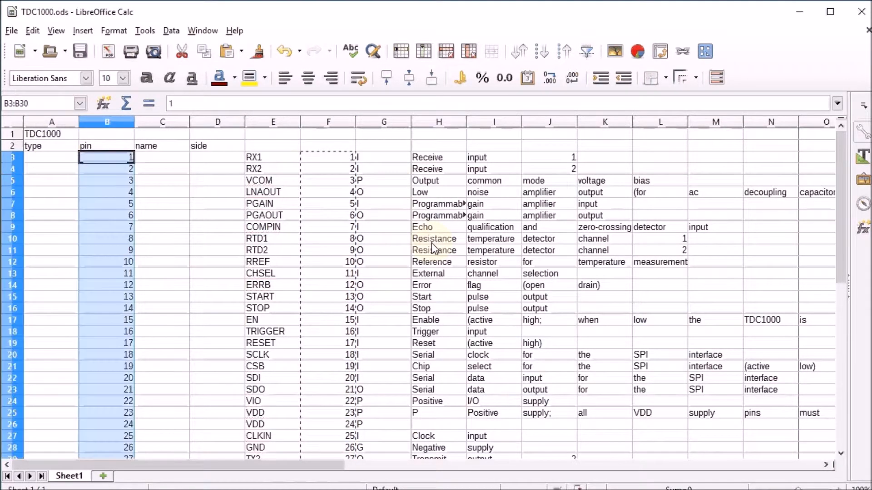
Copy the pin names in E3:E30 into the name column starting at C3
{"action": "left_click_drag", "start_coordinate": [269, 157], "coordinate": [259, 407]}
{"action": "key", "text": "ctrl+c"}
{"action": "scroll", "coordinate": [266, 381], "scroll_direction": "up", "scroll_amount": 2}
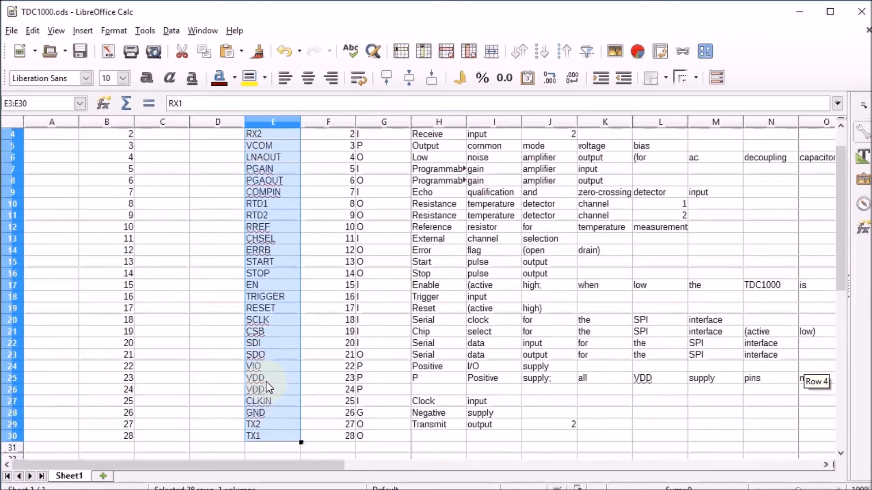
{"action": "left_click", "coordinate": [157, 159]}
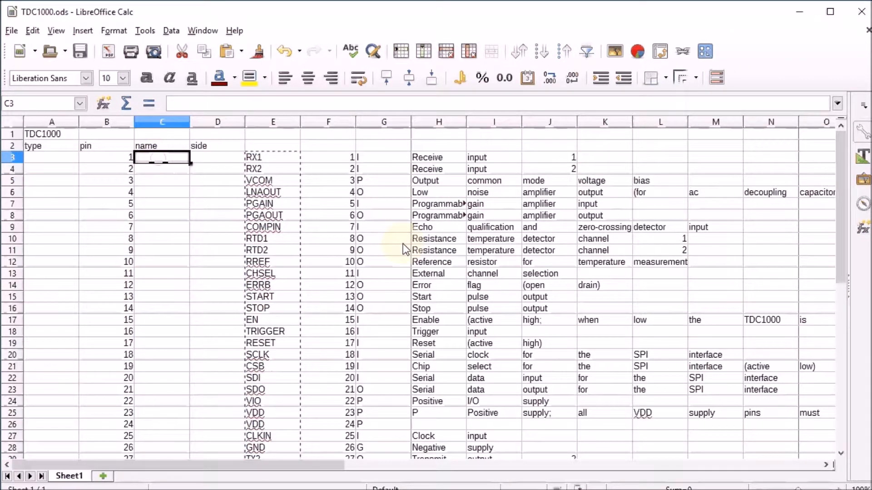
{"action": "key", "text": "ctrl+v"}
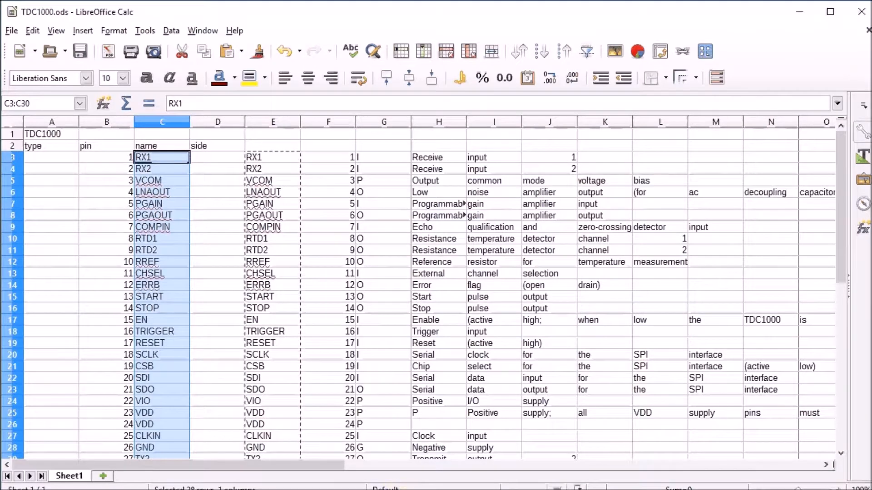
Check the pin diagram on datasheet page 3 in Acrobat Reader and fill D3:D16 in LibreOffice Calc with "left"
{"action": "key", "text": "alt+Tab"}
{"action": "scroll", "coordinate": [452, 280], "scroll_direction": "up", "scroll_amount": 15}
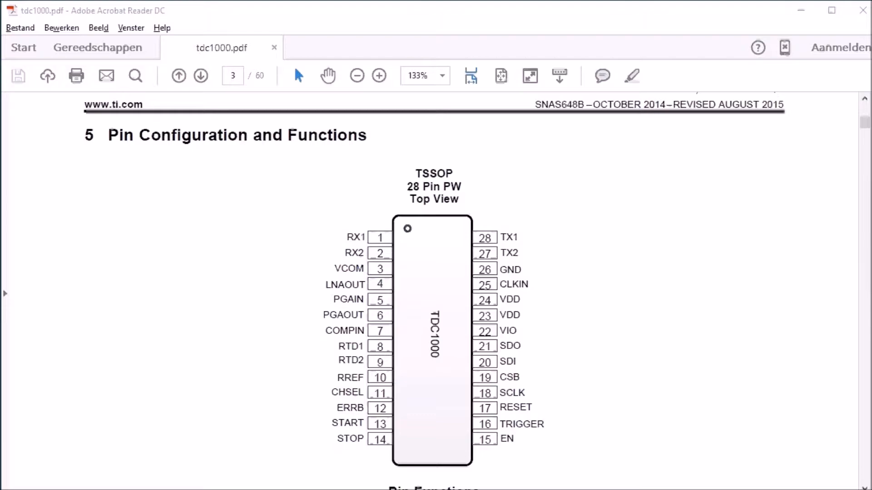
{"action": "key", "text": "alt+Tab"}
{"action": "key", "text": "alt+Tab"}
{"action": "left_click_drag", "start_coordinate": [202, 157], "coordinate": [225, 309]}
{"action": "type", "text": "left"}
{"action": "key", "text": "alt+Return"}
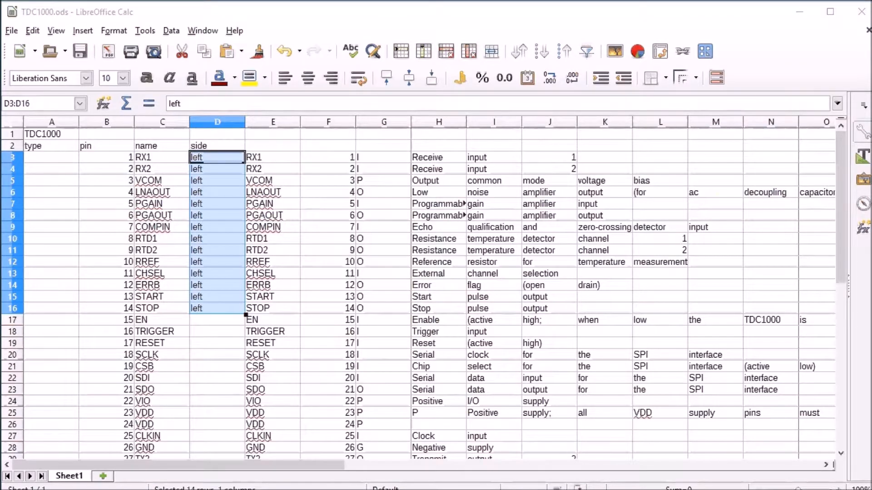
Enter "right" in D17 and fill it down through D30
{"action": "left_click", "coordinate": [230, 321]}
{"action": "type", "text": "right"}
{"action": "left_click_drag", "start_coordinate": [218, 323], "coordinate": [215, 451]}
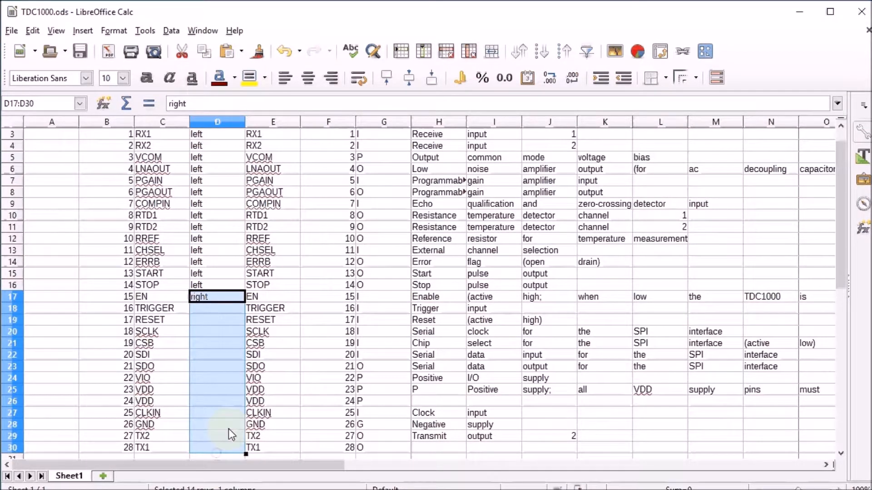
{"action": "key", "text": "ctrl+d"}
{"action": "left_click", "coordinate": [394, 290]}
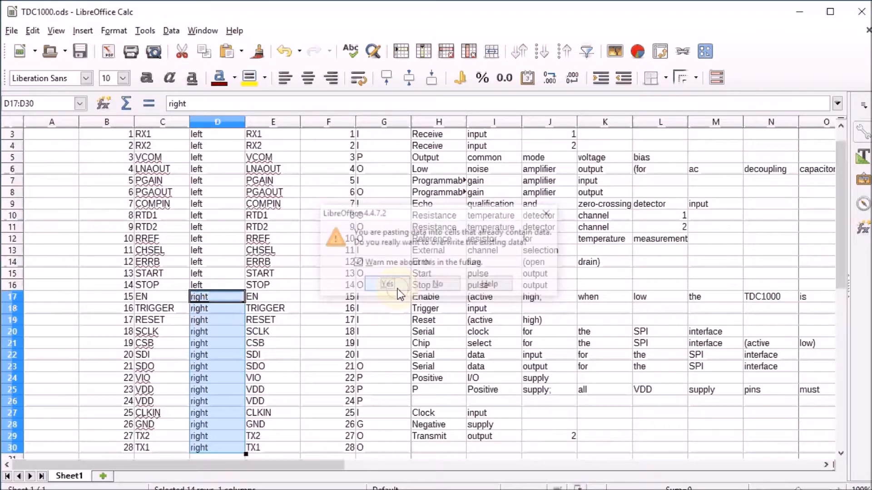
Enter the type "input" for pins RX1 and RX2 in A3 and A4
{"action": "scroll", "coordinate": [264, 234], "scroll_direction": "up", "scroll_amount": 1}
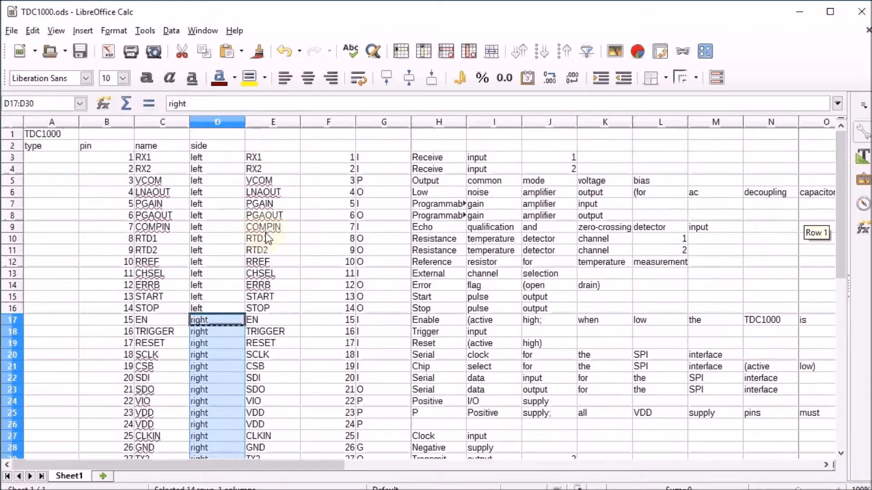
{"action": "left_click", "coordinate": [57, 156]}
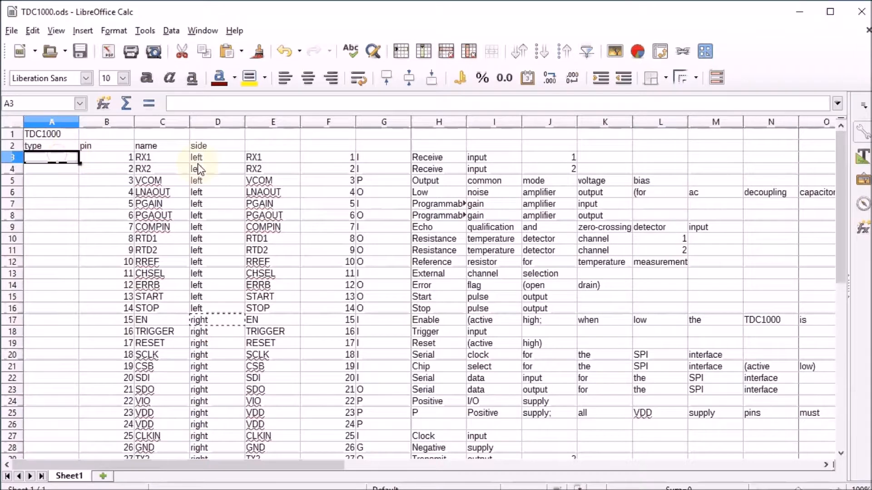
{"action": "left_click", "coordinate": [364, 159]}
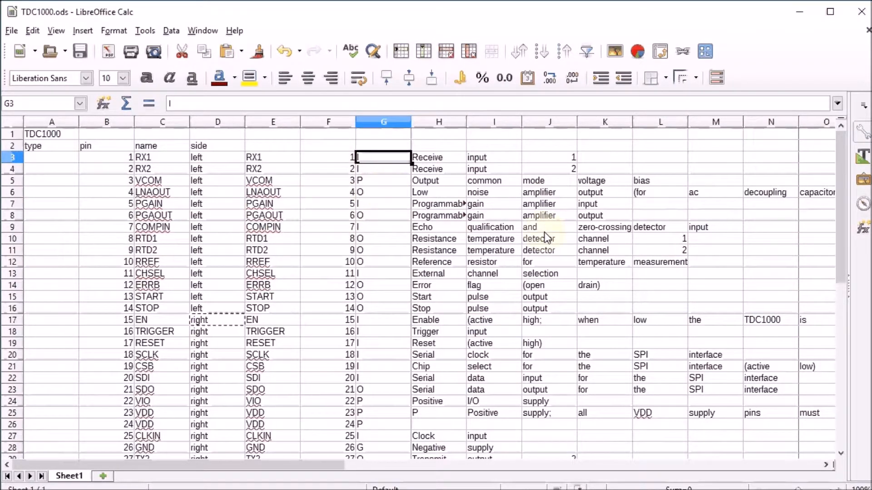
{"action": "left_click", "coordinate": [37, 157]}
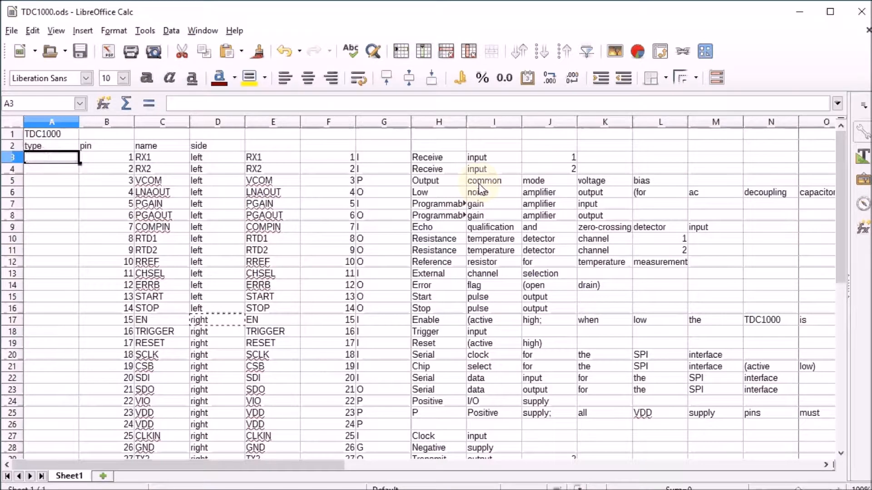
{"action": "type", "text": "input"}
{"action": "key", "text": "Return"}
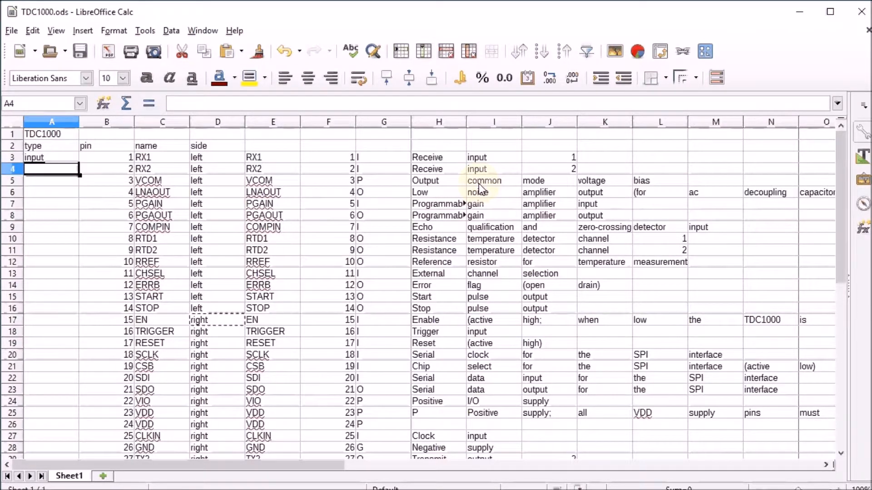
{"action": "type", "text": "input"}
{"action": "key", "text": "Return"}
Enter the type "input" for PGAIN, COMPIN and CHSEL in A7, A9 and A13
{"action": "key", "text": "Down"}
{"action": "key", "text": "Down"}
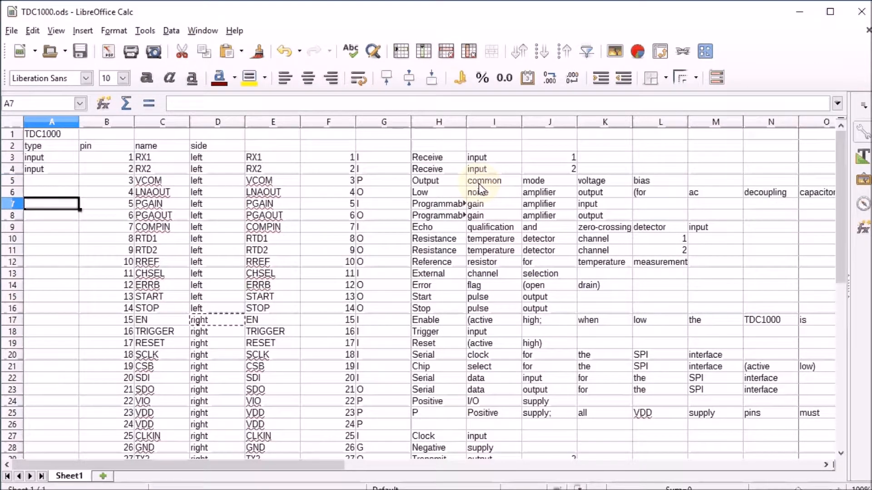
{"action": "type", "text": "input"}
{"action": "key", "text": "Return"}
{"action": "key", "text": "Down"}
{"action": "type", "text": "input"}
{"action": "key", "text": "Return"}
{"action": "key", "text": "Down"}
{"action": "key", "text": "Down"}
{"action": "key", "text": "Down"}
{"action": "type", "text": "input"}
{"action": "key", "text": "Return"}
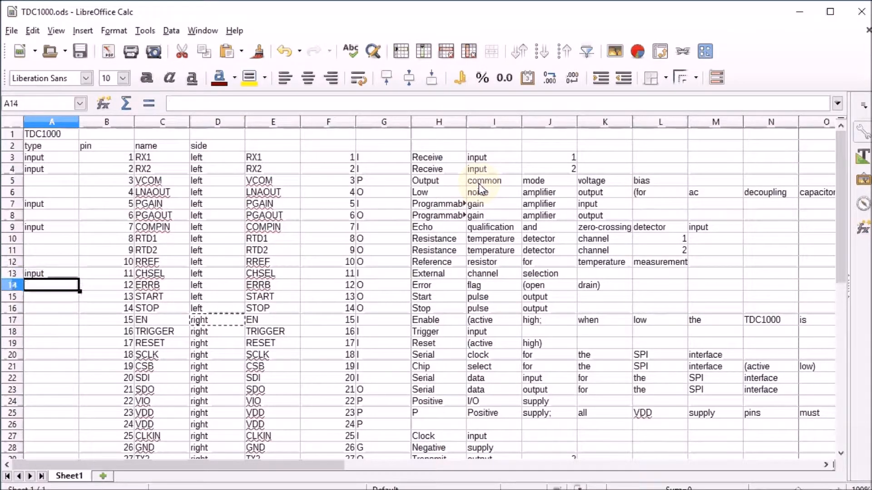
Fill the types in A17:A22 with "input" and copy the same value into A27 for CLKIN
{"action": "key", "text": "Down"}
{"action": "key", "text": "Down"}
{"action": "key", "text": "Down"}
{"action": "key", "text": "shift+Down"}
{"action": "key", "text": "shift+Down"}
{"action": "key", "text": "shift+Down"}
{"action": "key", "text": "shift+Down"}
{"action": "key", "text": "shift+Down"}
{"action": "type", "text": "input"}
{"action": "key", "text": "alt+Return"}
{"action": "scroll", "coordinate": [112, 382], "scroll_direction": "down", "scroll_amount": 1}
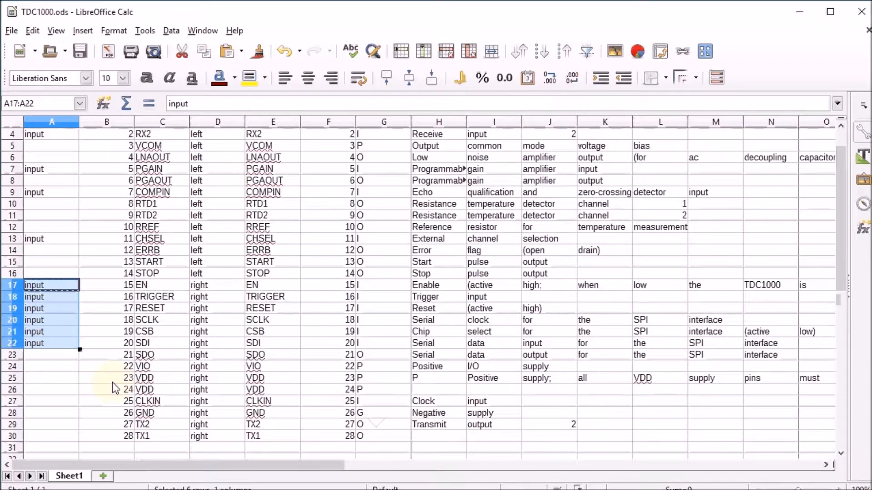
{"action": "left_click", "coordinate": [45, 400]}
{"action": "key", "text": "ctrl+v"}
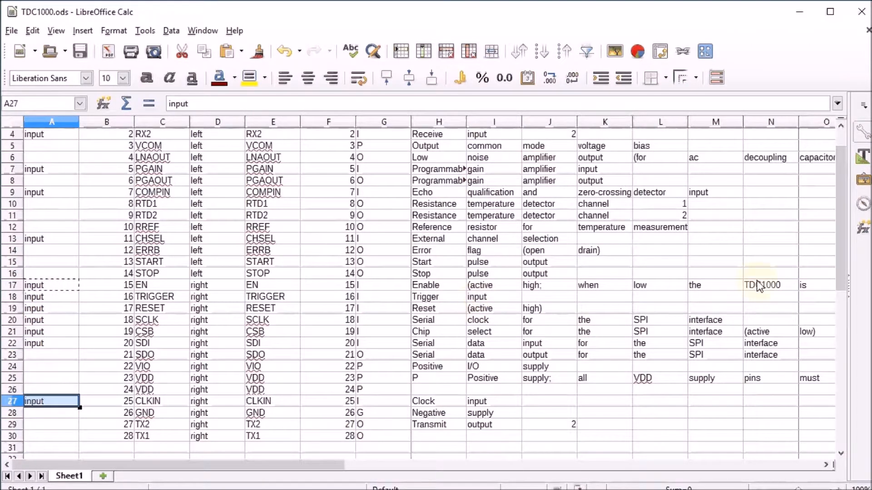
Enter the type "output" for LNAOUT in A6 and copy it into A8 for PGAOUT
{"action": "left_click", "coordinate": [26, 159]}
{"action": "type", "text": "output"}
{"action": "key", "text": "alt+Return"}
{"action": "key", "text": "ctrl+c"}
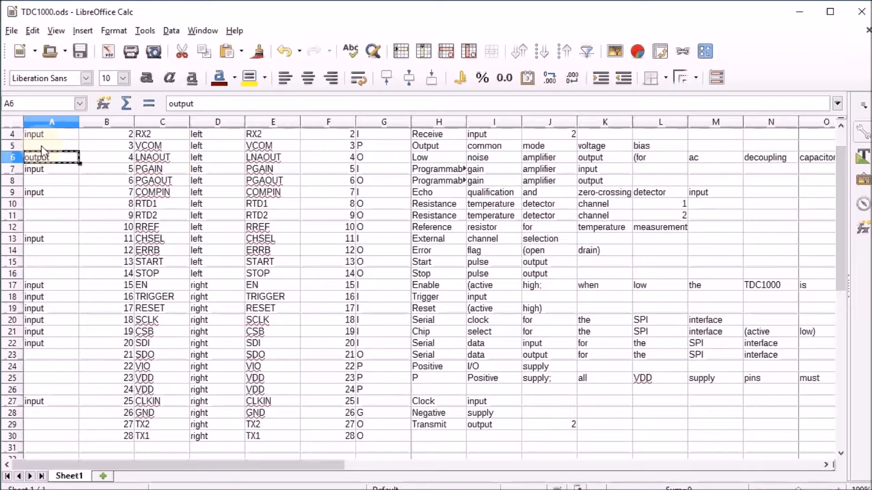
{"action": "left_click", "coordinate": [375, 158]}
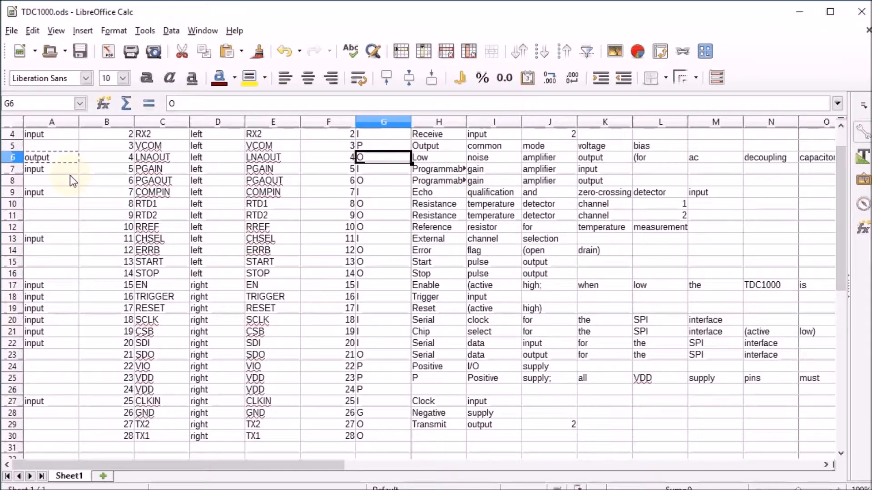
{"action": "left_click", "coordinate": [54, 158]}
{"action": "key", "text": "ctrl+c"}
{"action": "left_click", "coordinate": [50, 180]}
{"action": "key", "text": "ctrl+v"}
Paste the copied "output" type into A10:A12 and A14:A16
{"action": "key", "text": "Down"}
{"action": "key", "text": "Down"}
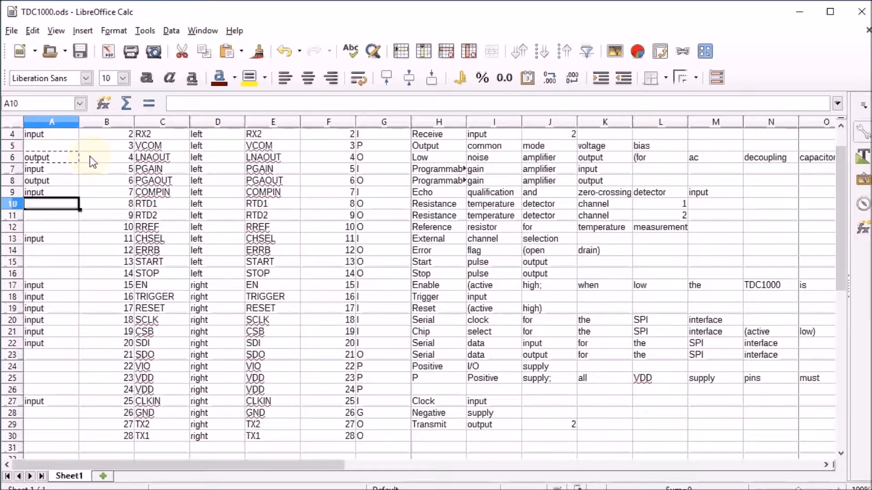
{"action": "key", "text": "shift+Down"}
{"action": "key", "text": "shift+Down"}
{"action": "key", "text": "ctrl+v"}
{"action": "key", "text": "Down"}
{"action": "key", "text": "Down"}
{"action": "key", "text": "Down"}
{"action": "key", "text": "Down"}
{"action": "key", "text": "shift+Down"}
{"action": "key", "text": "shift+Down"}
{"action": "key", "text": "ctrl+v"}
Paste the copied "output" type into A23 for SDO and A29:A30 for TX2 and TX1
{"action": "key", "text": "Down"}
{"action": "key", "text": "Down"}
{"action": "key", "text": "Down"}
{"action": "key", "text": "Down"}
{"action": "key", "text": "Down"}
{"action": "key", "text": "Down"}
{"action": "key", "text": "Down"}
{"action": "key", "text": "Down"}
{"action": "key", "text": "Down"}
{"action": "key", "text": "ctrl+v"}
{"action": "key", "text": "Down"}
{"action": "key", "text": "Down"}
{"action": "key", "text": "Down"}
{"action": "key", "text": "Down"}
{"action": "key", "text": "Down"}
{"action": "key", "text": "shift+Down"}
{"action": "key", "text": "shift+Down"}
{"action": "key", "text": "Down"}
{"action": "key", "text": "shift+Down"}
{"action": "key", "text": "ctrl+v"}
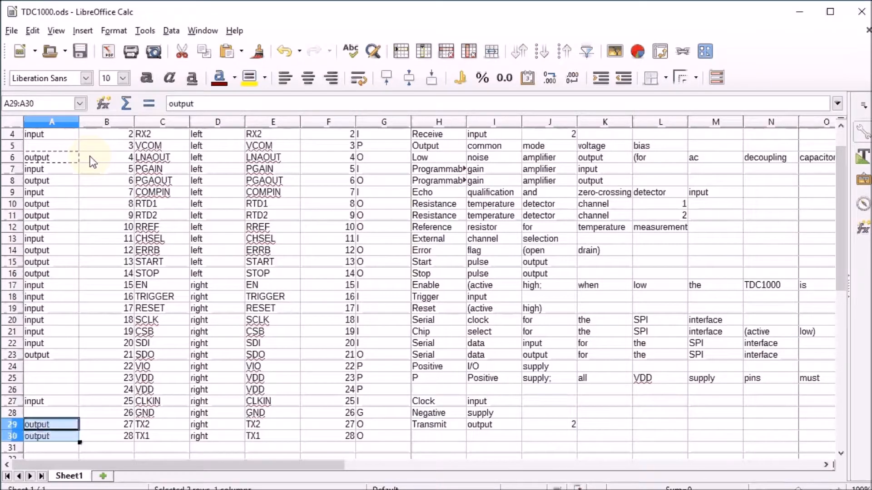
Check VCOM's type code in G5 and enter the type "pwr" for that pin in A5
{"action": "key", "text": "Up"}
{"action": "key", "text": "Up"}
{"action": "key", "text": "Up"}
{"action": "key", "text": "Up"}
{"action": "key", "text": "Up"}
{"action": "key", "text": "Up"}
{"action": "key", "text": "Up"}
{"action": "key", "text": "Up"}
{"action": "key", "text": "Up"}
{"action": "key", "text": "Up"}
{"action": "key", "text": "Up"}
{"action": "key", "text": "Up"}
{"action": "key", "text": "Up"}
{"action": "key", "text": "Up"}
{"action": "key", "text": "Up"}
{"action": "key", "text": "Up"}
{"action": "key", "text": "Up"}
{"action": "key", "text": "Up"}
{"action": "key", "text": "Up"}
{"action": "key", "text": "Up"}
{"action": "key", "text": "Up"}
{"action": "key", "text": "Up"}
{"action": "key", "text": "Up"}
{"action": "key", "text": "Up"}
{"action": "key", "text": "Right"}
{"action": "key", "text": "Right"}
{"action": "key", "text": "Right"}
{"action": "key", "text": "Right"}
{"action": "key", "text": "Right"}
{"action": "key", "text": "Right"}
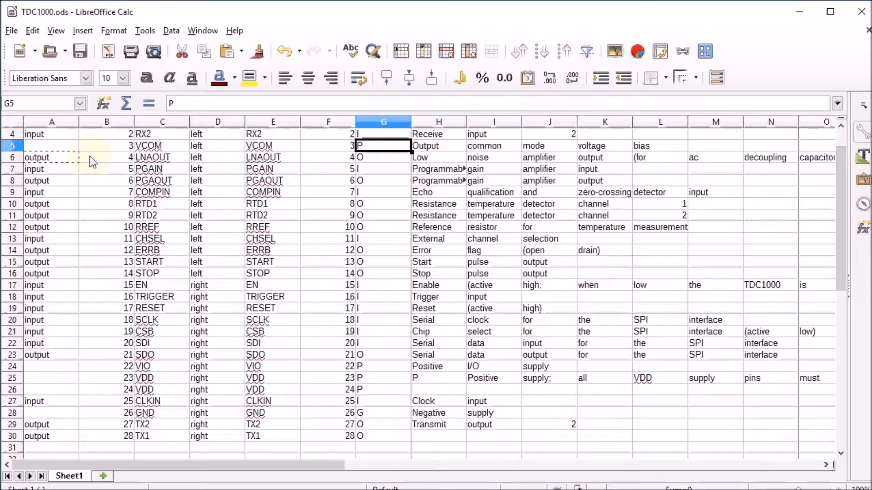
{"action": "key", "text": "Left"}
{"action": "key", "text": "Left"}
{"action": "key", "text": "Left"}
{"action": "key", "text": "Left"}
{"action": "key", "text": "Left"}
{"action": "key", "text": "Left"}
{"action": "type", "text": "pwr"}
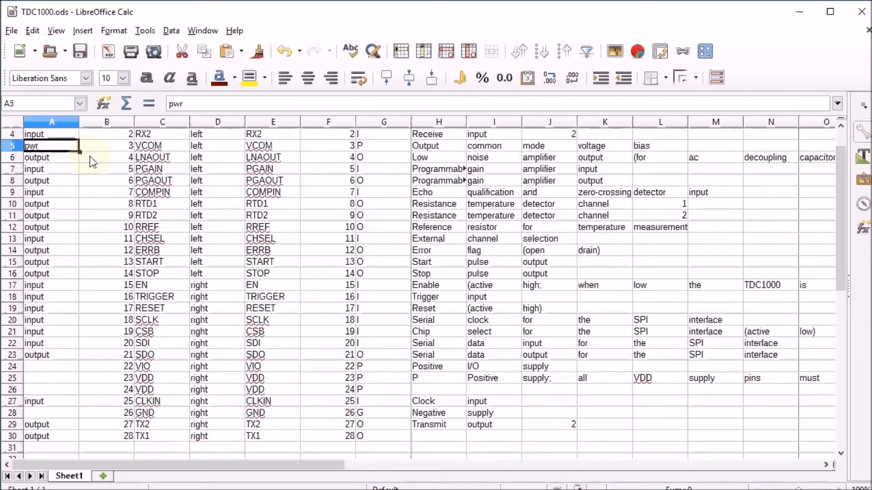
Copy the "pwr" type from A5 into A24:A26 for the VIO and VDD pins
{"action": "key", "text": "ctrl+c"}
{"action": "key", "text": "Down"}
{"action": "key", "text": "Down"}
{"action": "key", "text": "Down"}
{"action": "key", "text": "Down"}
{"action": "key", "text": "Down"}
{"action": "key", "text": "Down"}
{"action": "key", "text": "Down"}
{"action": "key", "text": "Down"}
{"action": "key", "text": "Down"}
{"action": "key", "text": "Down"}
{"action": "key", "text": "Down"}
{"action": "key", "text": "Down"}
{"action": "key", "text": "Down"}
{"action": "key", "text": "Down"}
{"action": "key", "text": "Down"}
{"action": "key", "text": "Down"}
{"action": "key", "text": "Down"}
{"action": "key", "text": "Down"}
{"action": "key", "text": "Down"}
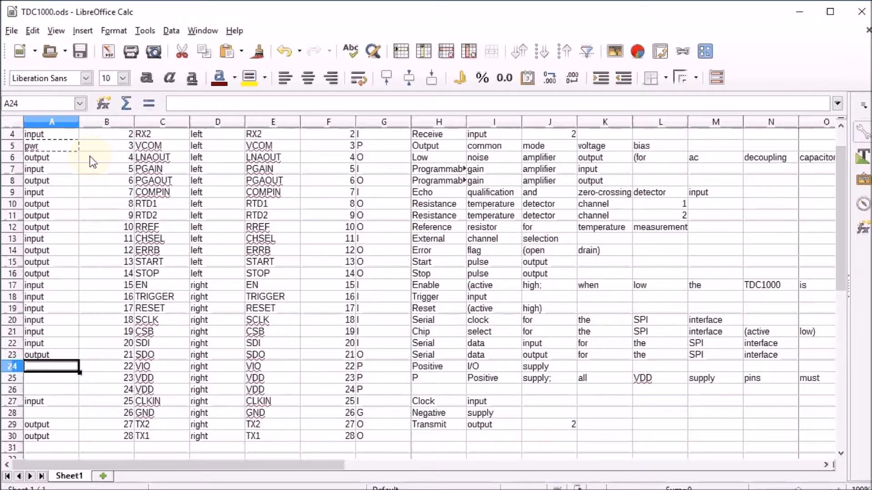
{"action": "key", "text": "shift+Down"}
{"action": "key", "text": "shift+Down"}
{"action": "key", "text": "ctrl+v"}
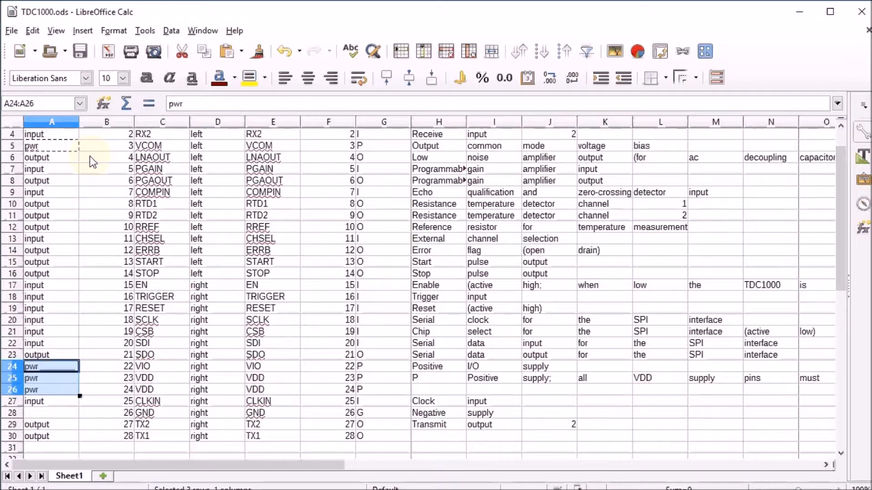
Paste the copied "pwr" type into A28 for the GND pin
{"action": "key", "text": "Down"}
{"action": "key", "text": "Down"}
{"action": "key", "text": "ctrl+v"}
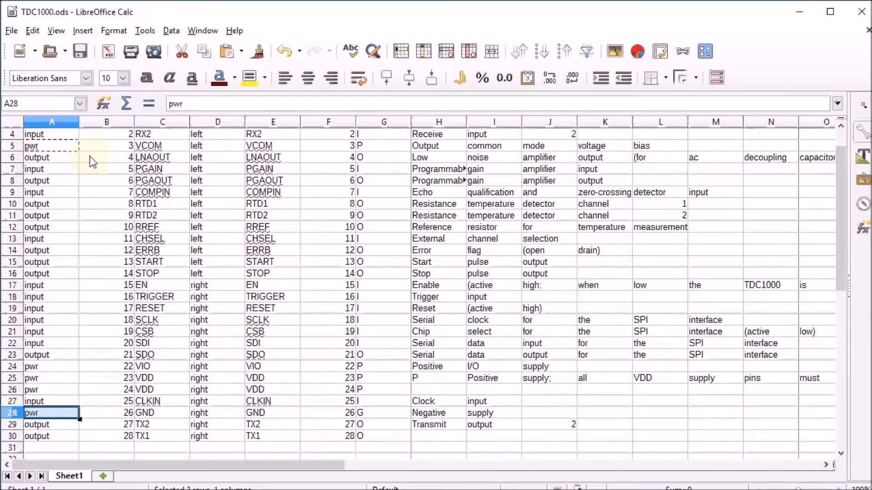
{"action": "scroll", "coordinate": [93, 162], "scroll_direction": "up", "scroll_amount": 1}
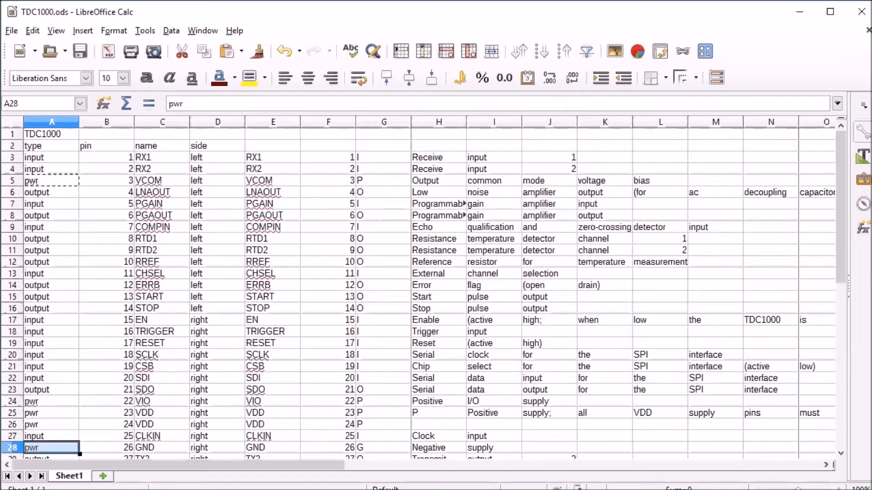
Switch to the PDF datasheet and check in the Pin Functions table whether the CSB pin is active low
{"action": "key", "text": "alt+Tab"}
{"action": "scroll", "coordinate": [404, 295], "scroll_direction": "down", "scroll_amount": 10}
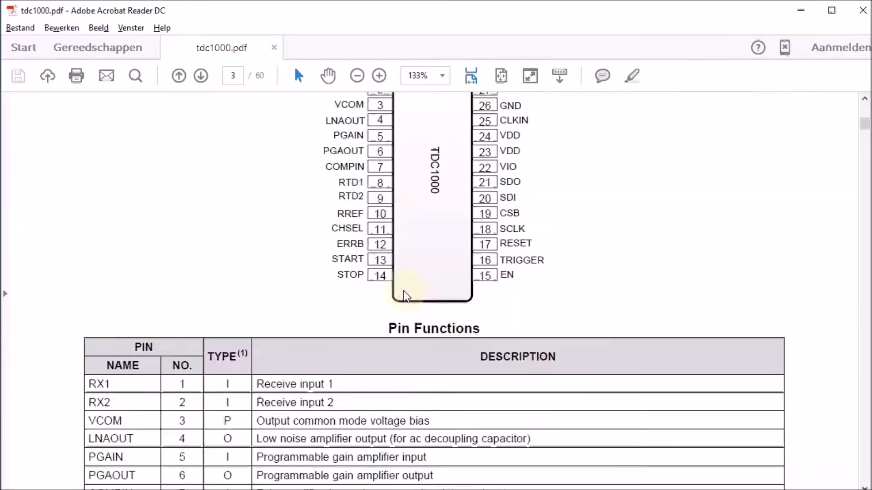
{"action": "scroll", "coordinate": [404, 295], "scroll_direction": "down", "scroll_amount": 2}
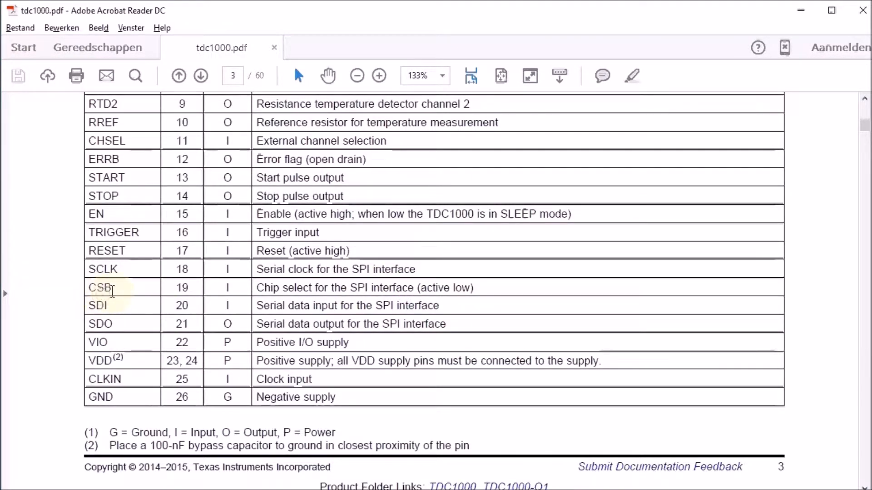
{"action": "left_click", "coordinate": [452, 288]}
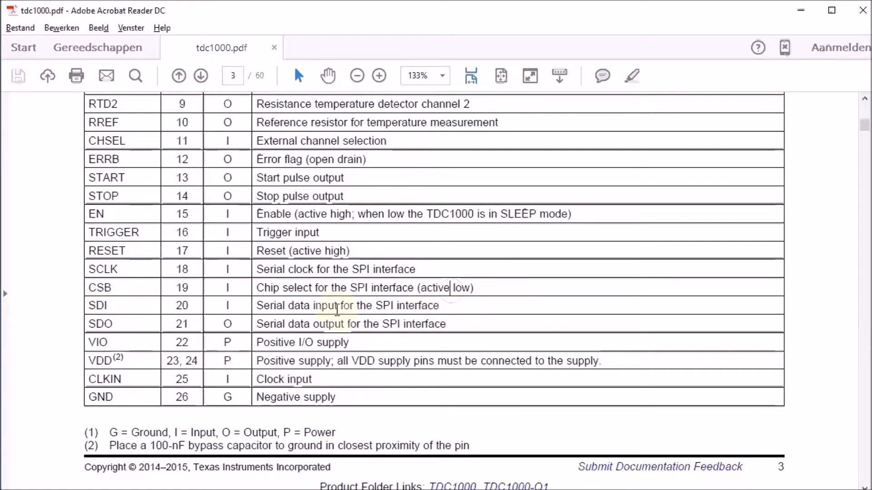
{"action": "double_click", "coordinate": [106, 288]}
Return to the TDC1000.ods spreadsheet and mark pin 19 as active low by changing its name in C21 to "~CSB"
{"action": "key", "text": "alt+Tab"}
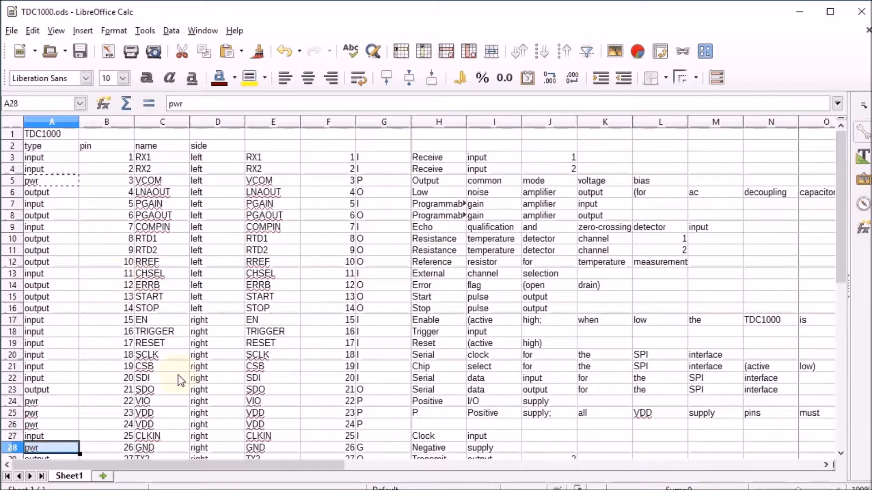
{"action": "left_click", "coordinate": [150, 368]}
{"action": "double_click", "coordinate": [141, 366]}
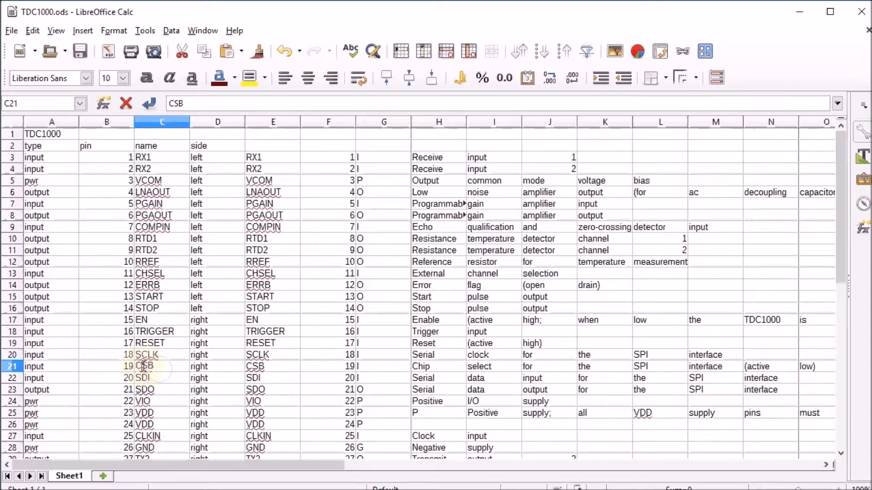
{"action": "type", "text": "~"}
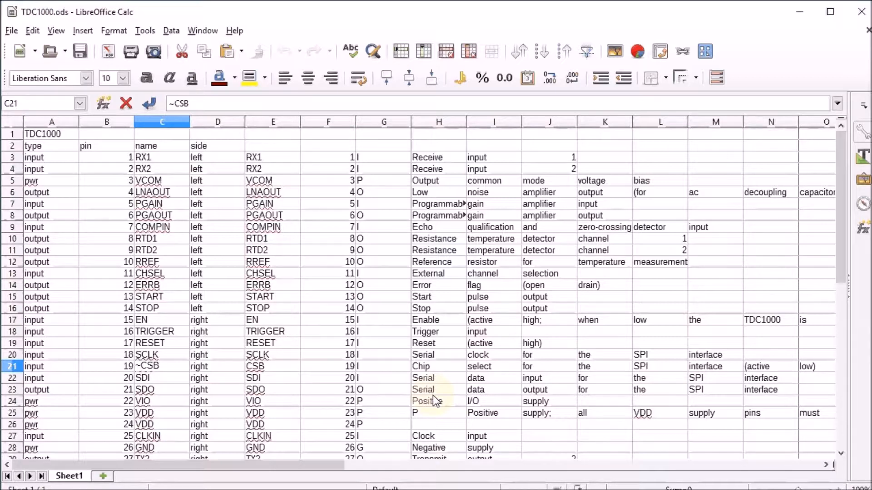
Clear everything in E2:AMJ40, beside the side column, using Delete Contents with the Delete all option
{"action": "left_click", "coordinate": [285, 145]}
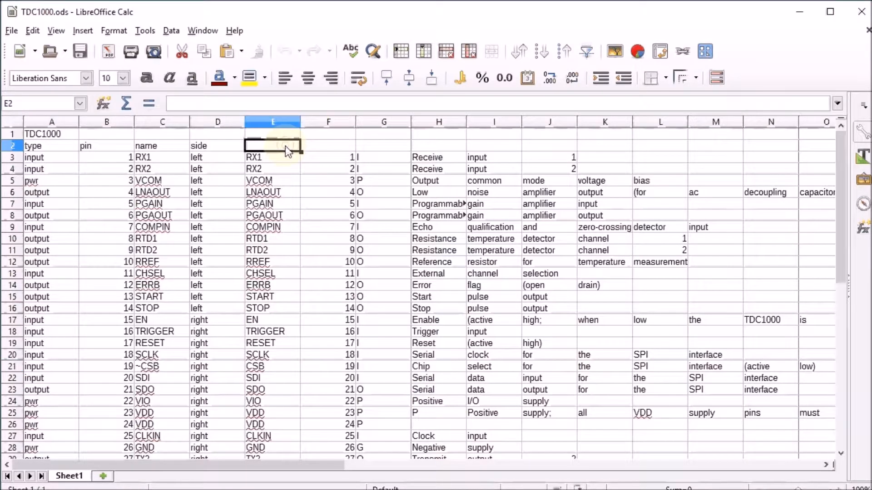
{"action": "key", "text": "shift+Down"}
{"action": "key", "text": "shift+Down"}
{"action": "key", "text": "shift+Down"}
{"action": "key", "text": "shift+Down"}
{"action": "key", "text": "shift+Down"}
{"action": "key", "text": "shift+Down"}
{"action": "key", "text": "shift+Down"}
{"action": "key", "text": "shift+Down"}
{"action": "key", "text": "shift+Down"}
{"action": "key", "text": "shift+Down"}
{"action": "key", "text": "shift+Down"}
{"action": "key", "text": "shift+Down"}
{"action": "key", "text": "shift+Down"}
{"action": "key", "text": "shift+Down"}
{"action": "key", "text": "shift+Down"}
{"action": "key", "text": "shift+Down"}
{"action": "key", "text": "shift+Down"}
{"action": "key", "text": "shift+Down"}
{"action": "key", "text": "shift+Down"}
{"action": "key", "text": "shift+Down"}
{"action": "key", "text": "shift+Down"}
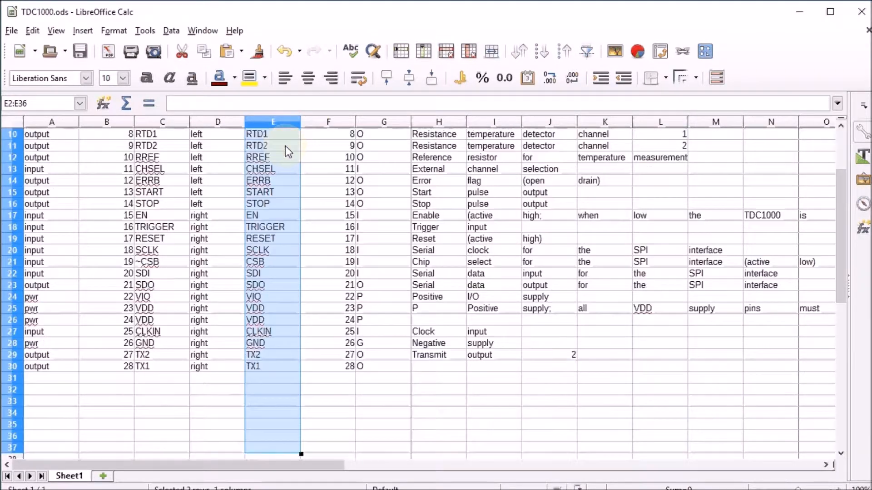
{"action": "key", "text": "ctrl+shift+Right"}
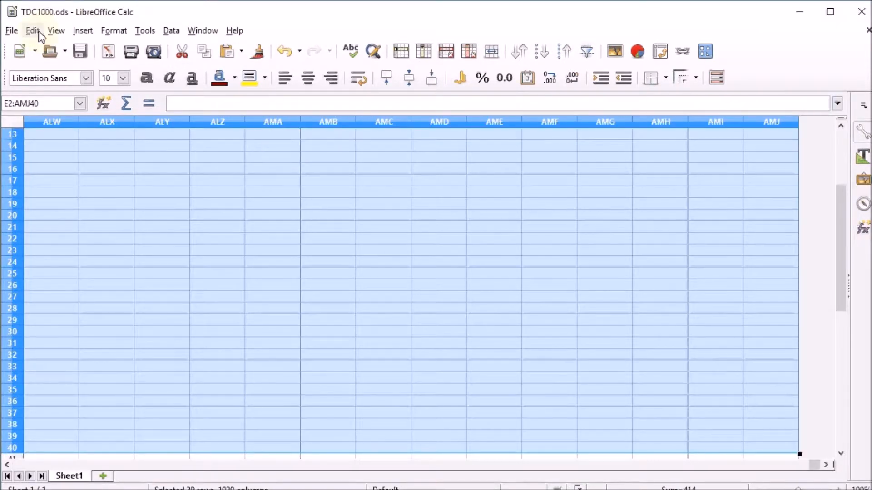
{"action": "left_click", "coordinate": [32, 30]}
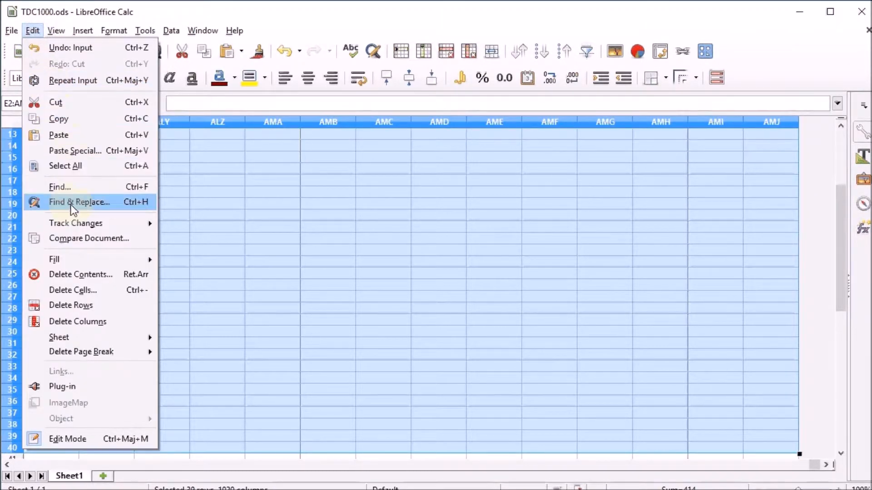
{"action": "left_click", "coordinate": [77, 278]}
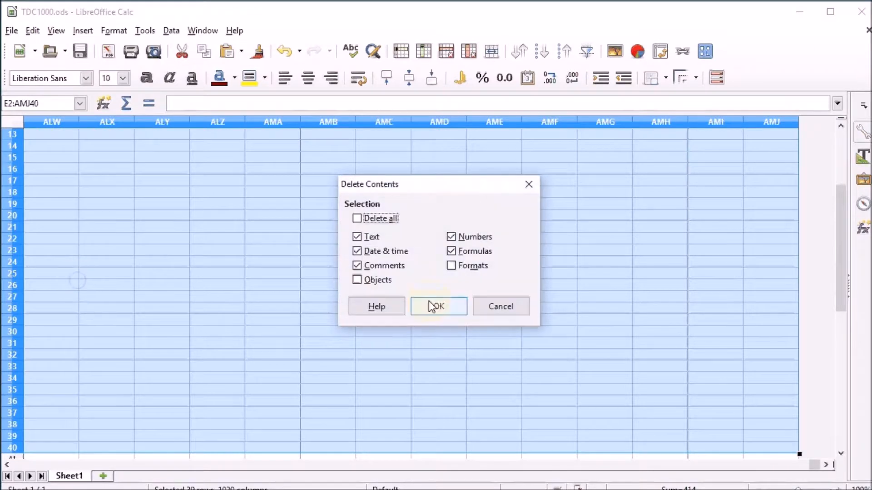
{"action": "left_click", "coordinate": [380, 219]}
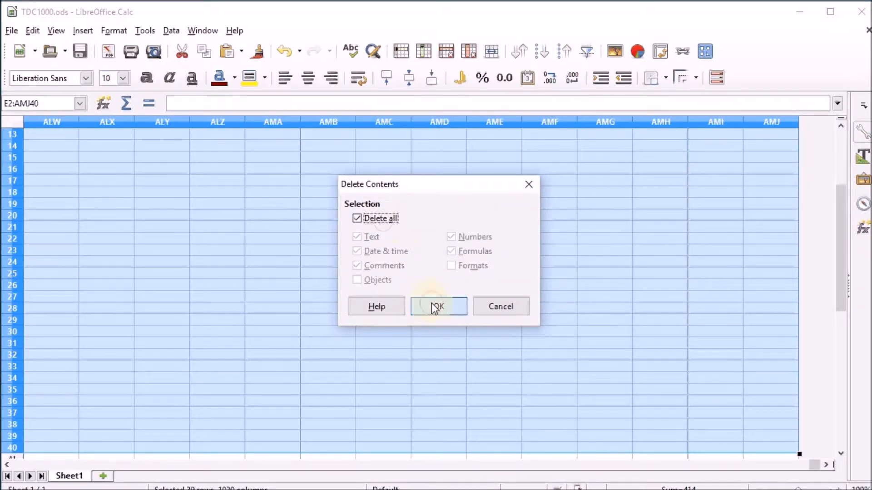
{"action": "left_click", "coordinate": [438, 306]}
{"action": "key", "text": "ctrl+Home"}
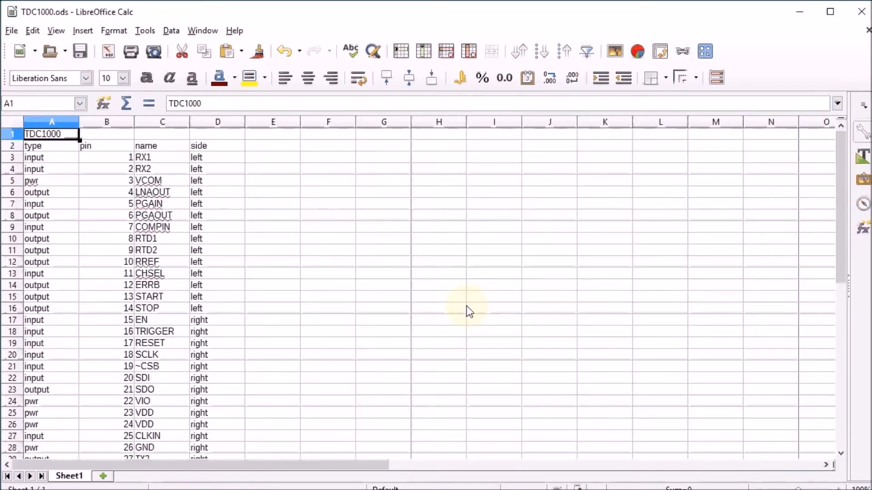
Review the cleaned pin table down to pin 28 and save TDC1000.ods
{"action": "scroll", "coordinate": [211, 317], "scroll_direction": "down", "scroll_amount": 1}
{"action": "scroll", "coordinate": [212, 316], "scroll_direction": "down", "scroll_amount": 3}
{"action": "scroll", "coordinate": [212, 314], "scroll_direction": "up", "scroll_amount": 1}
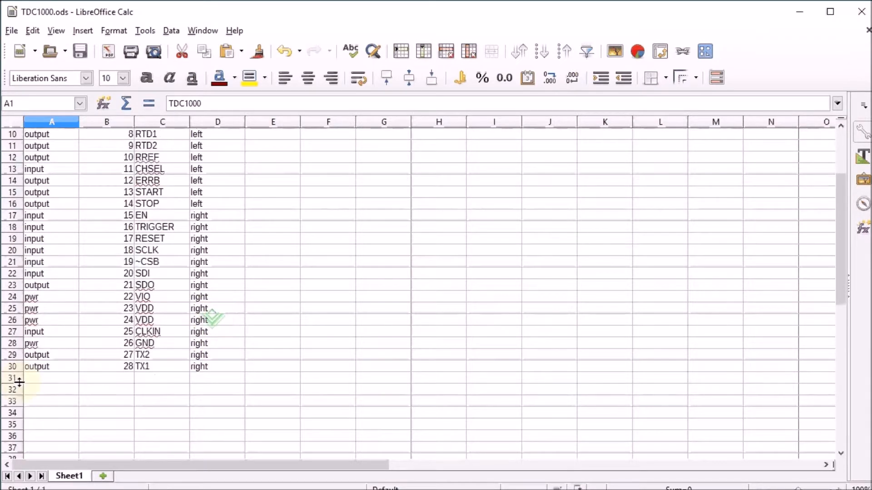
{"action": "scroll", "coordinate": [36, 363], "scroll_direction": "up", "scroll_amount": 3}
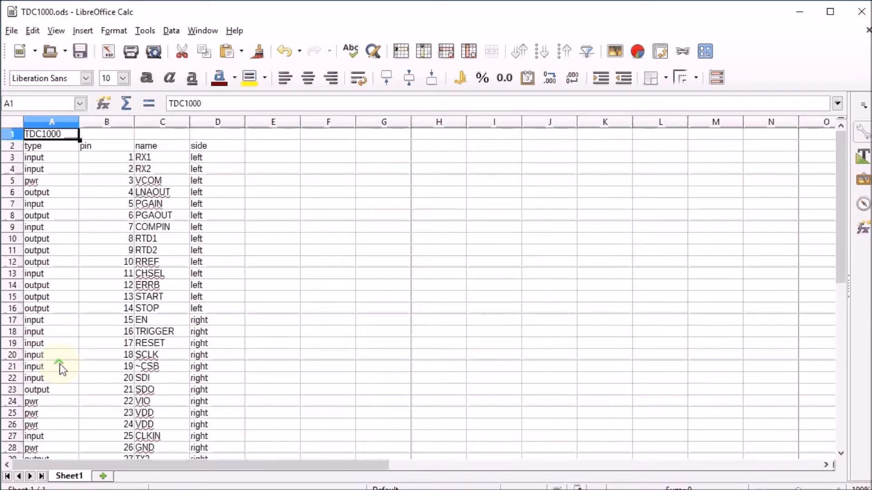
{"action": "left_click", "coordinate": [35, 148]}
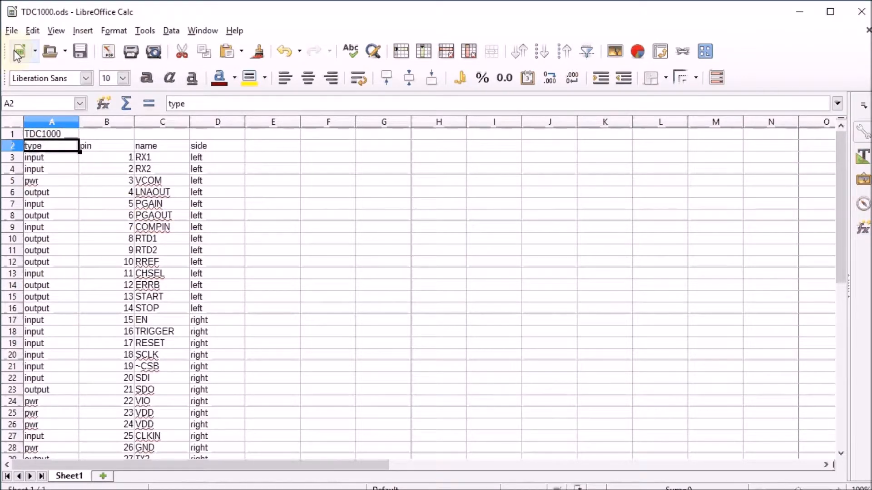
{"action": "left_click", "coordinate": [79, 52]}
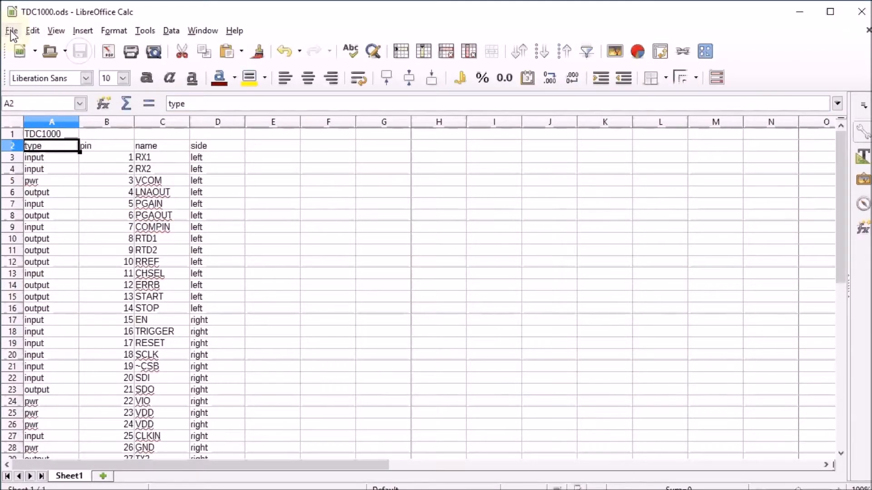
Save the sheet as Text CSV named TDC1000.csv in kipart_sheets, replacing the existing file and exporting with a comma field delimiter
{"action": "left_click", "coordinate": [11, 30]}
{"action": "left_click", "coordinate": [68, 176]}
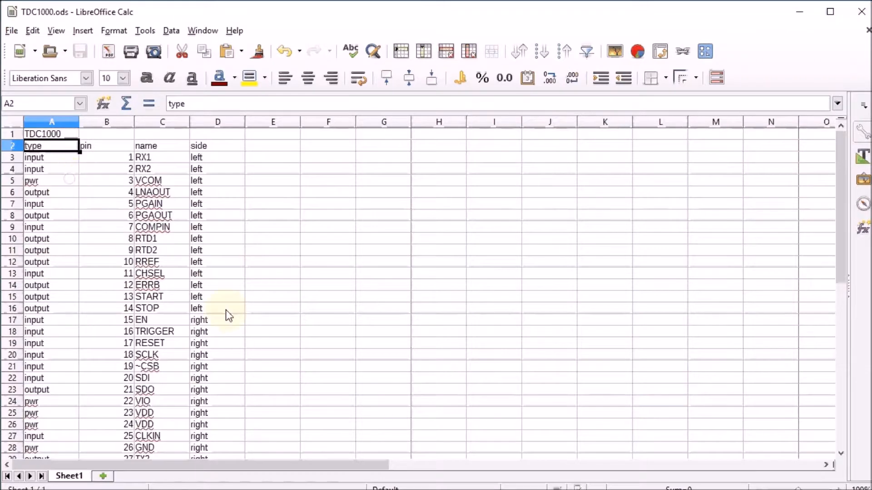
{"action": "left_click", "coordinate": [119, 340]}
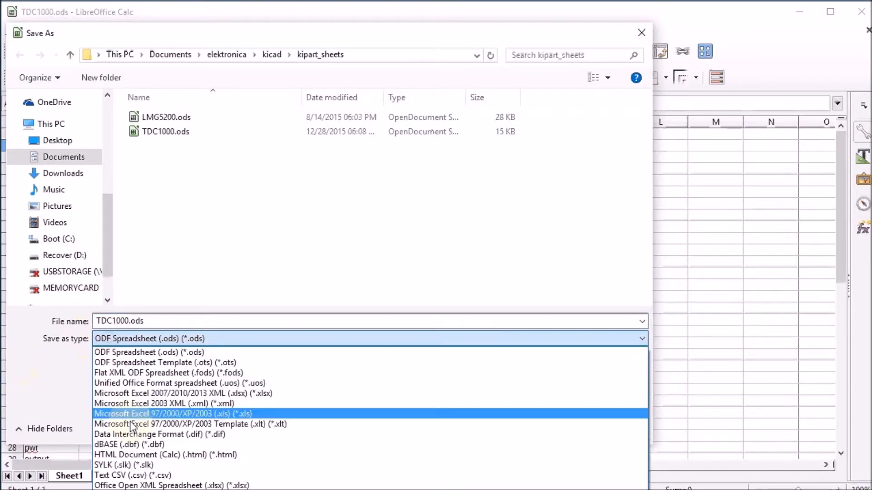
{"action": "left_click", "coordinate": [144, 475]}
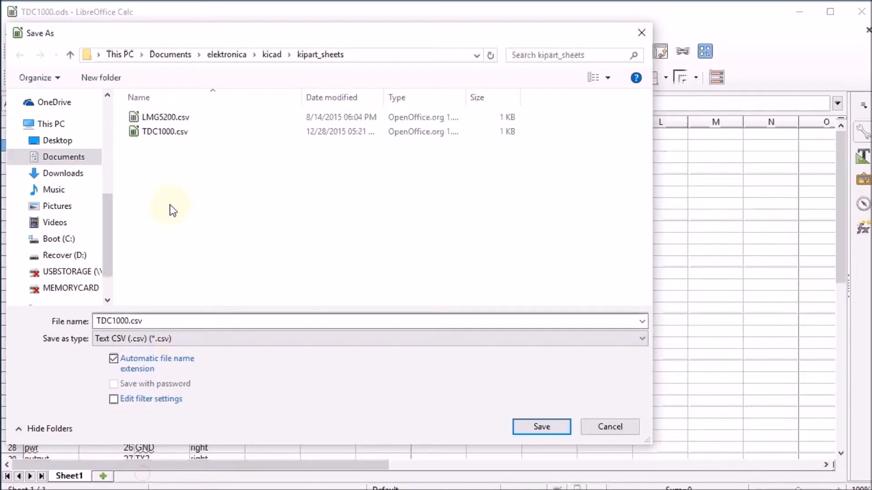
{"action": "double_click", "coordinate": [163, 131]}
{"action": "left_click", "coordinate": [699, 364]}
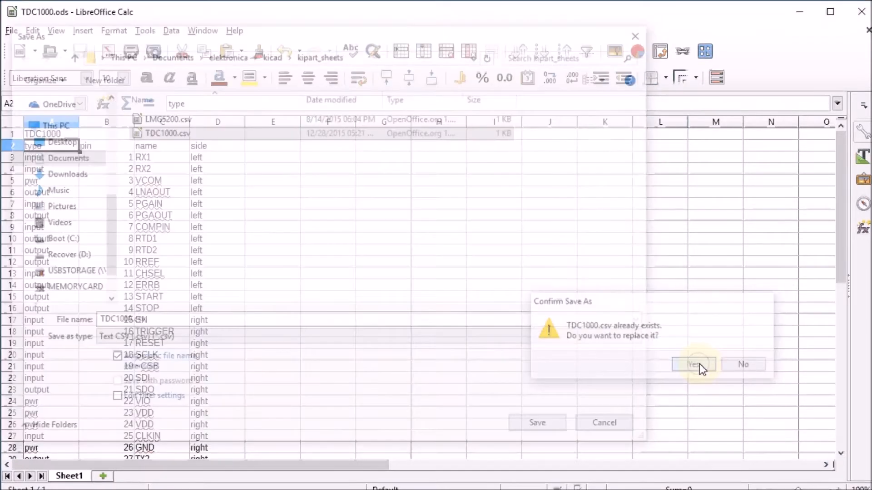
{"action": "left_click", "coordinate": [455, 300]}
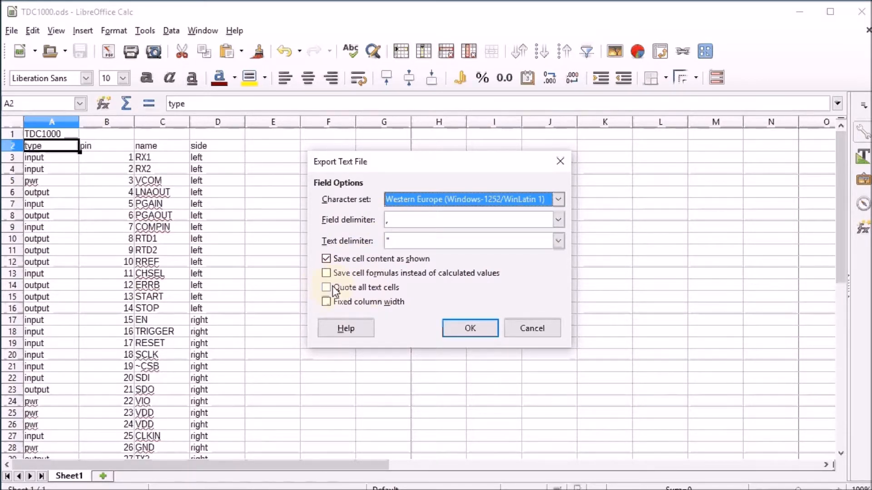
{"action": "left_click", "coordinate": [484, 327]}
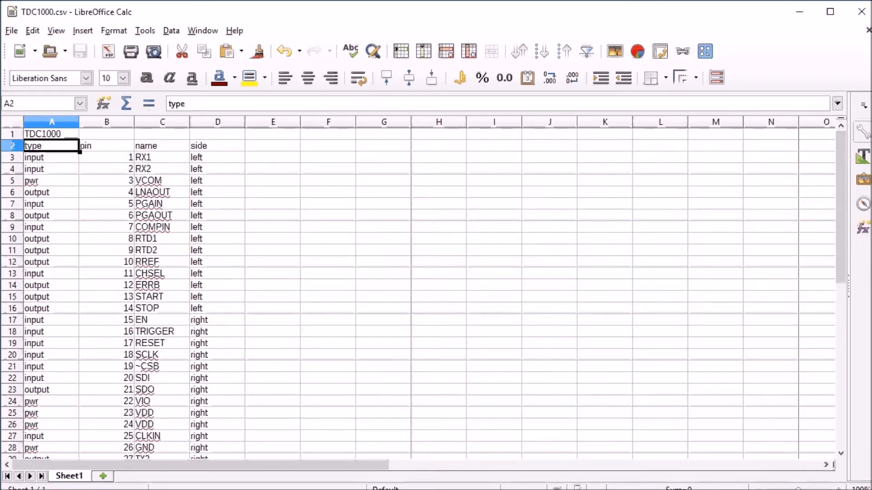
Open TDC1000.csv from the kipart_sheets folder in Notepad and examine its header row and the ~CSB entry
{"action": "key", "text": "alt+Tab"}
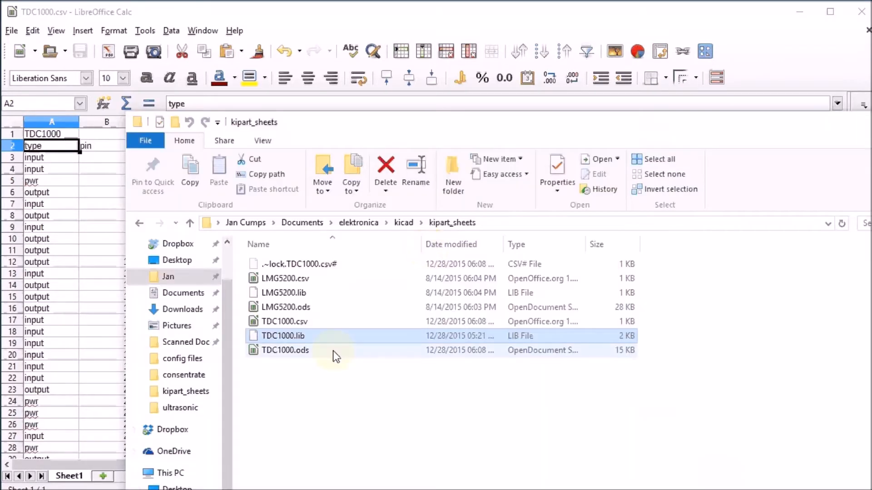
{"action": "right_click", "coordinate": [290, 323]}
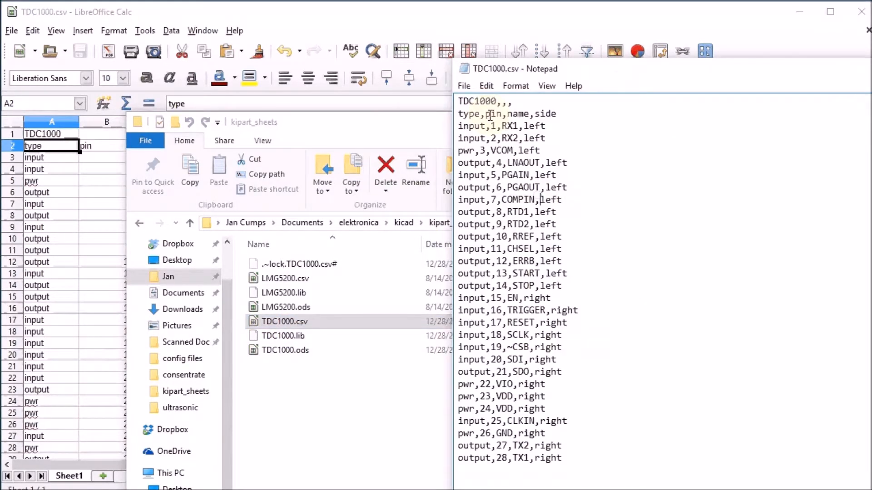
{"action": "left_click", "coordinate": [485, 114]}
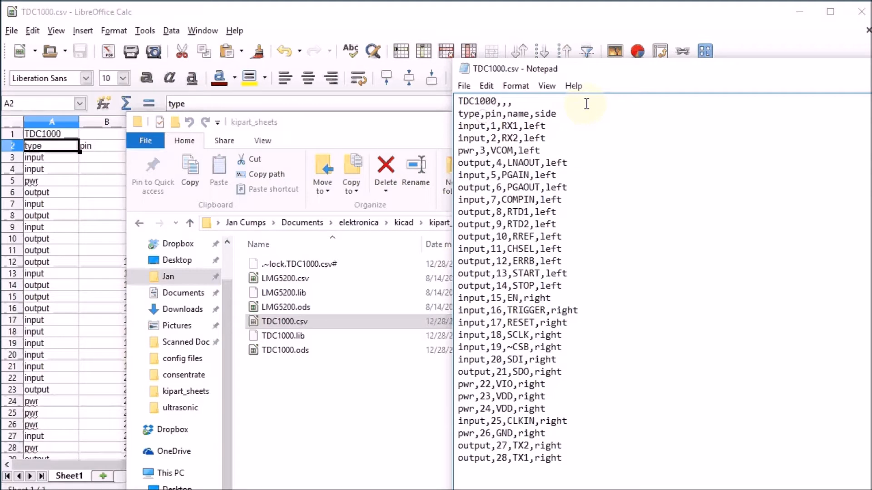
{"action": "left_click_drag", "start_coordinate": [507, 348], "coordinate": [512, 349]}
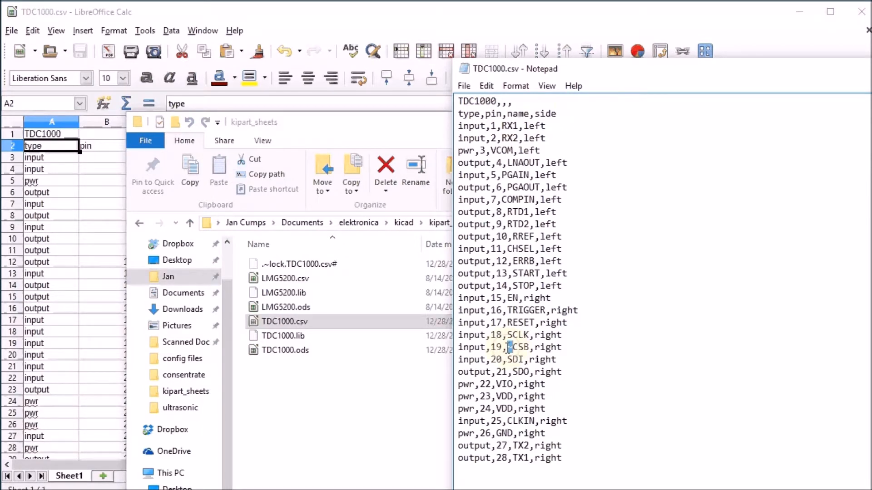
{"action": "left_click", "coordinate": [512, 348]}
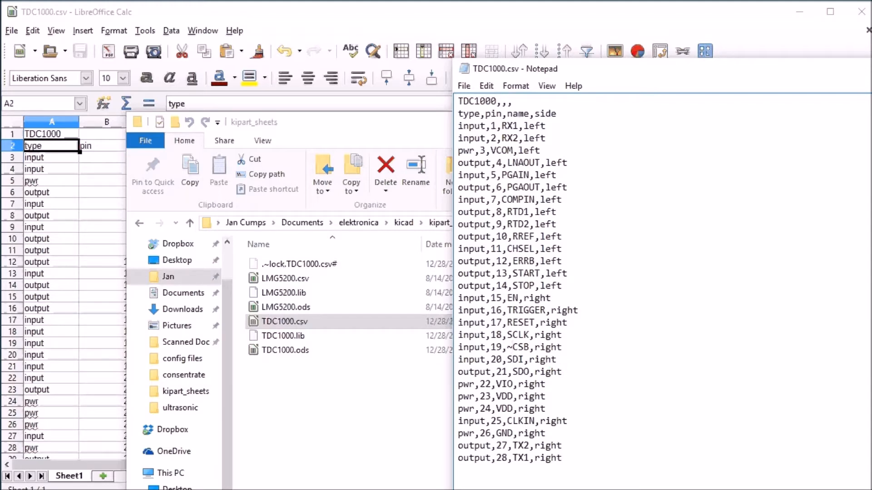
Close the CSV text view, regenerate TDC1000.lib from the CSV, and select the library file in kipart_sheets
{"action": "key", "text": "alt+F4"}
{"action": "key", "text": "alt+Tab"}
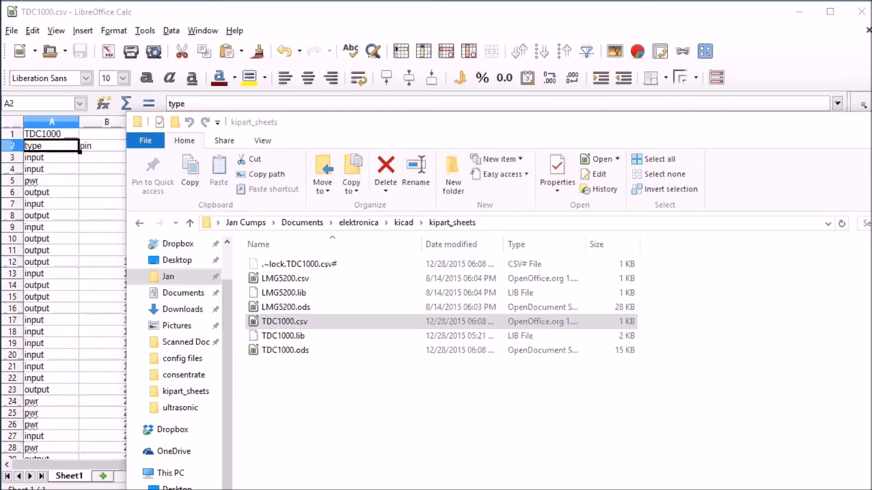
{"action": "key", "text": "Return"}
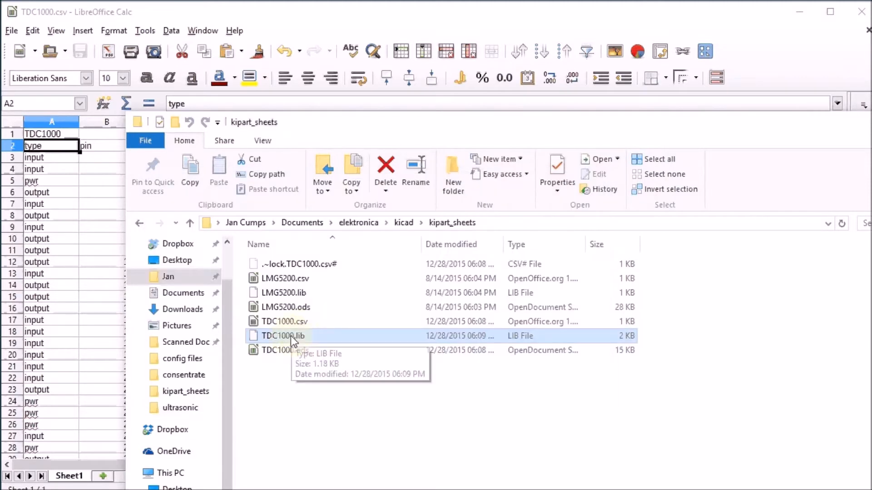
{"action": "left_click", "coordinate": [292, 337]}
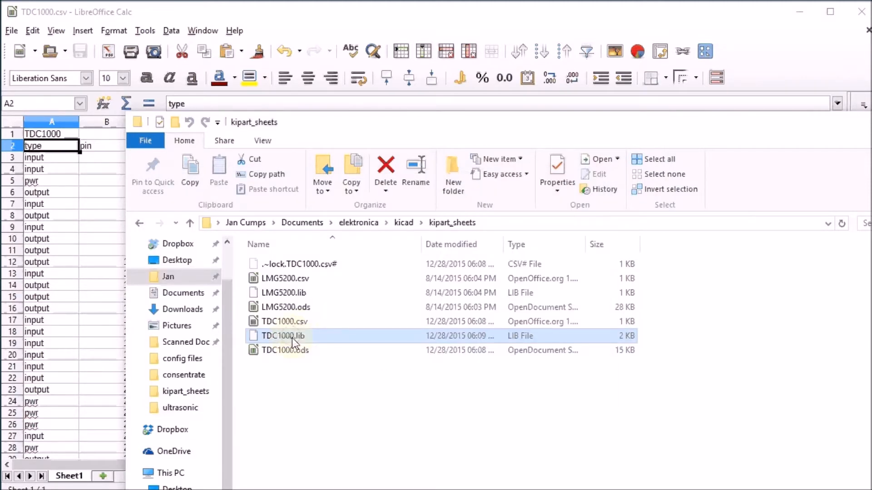
Switch to KiCad, open the schematic library editor, and set TDC1000 as the working library
{"action": "left_click", "coordinate": [303, 372]}
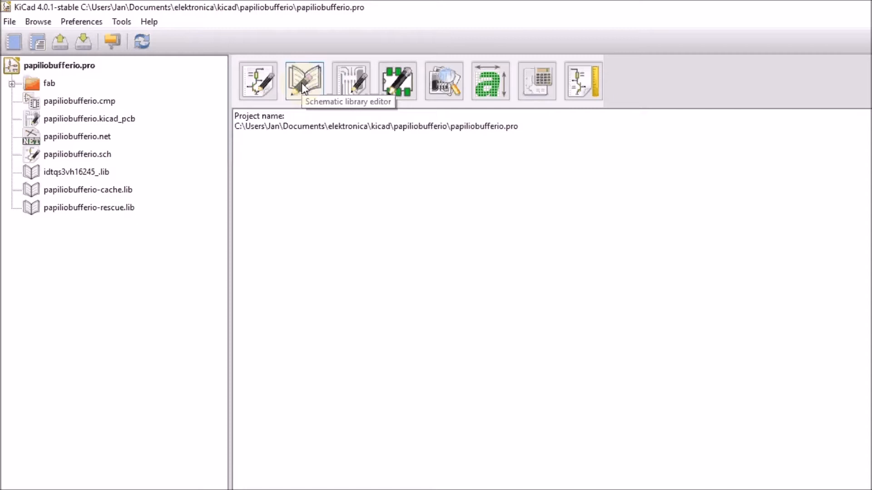
{"action": "left_click", "coordinate": [302, 82]}
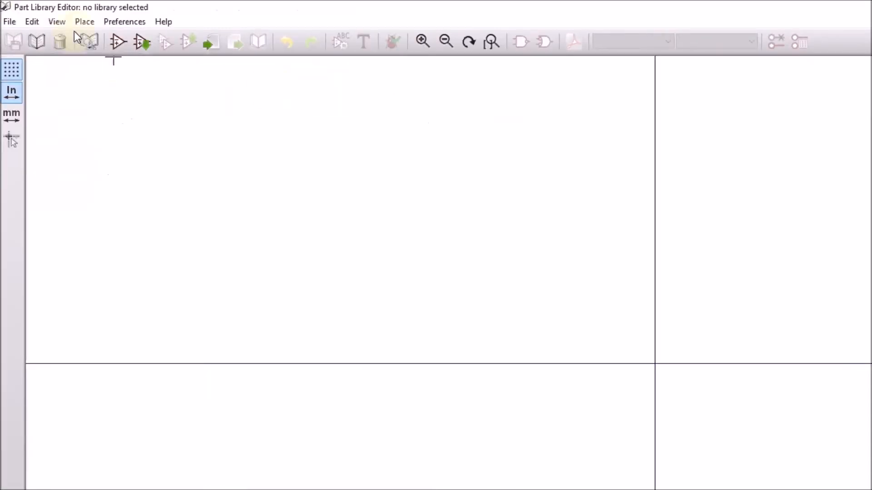
{"action": "left_click", "coordinate": [40, 40]}
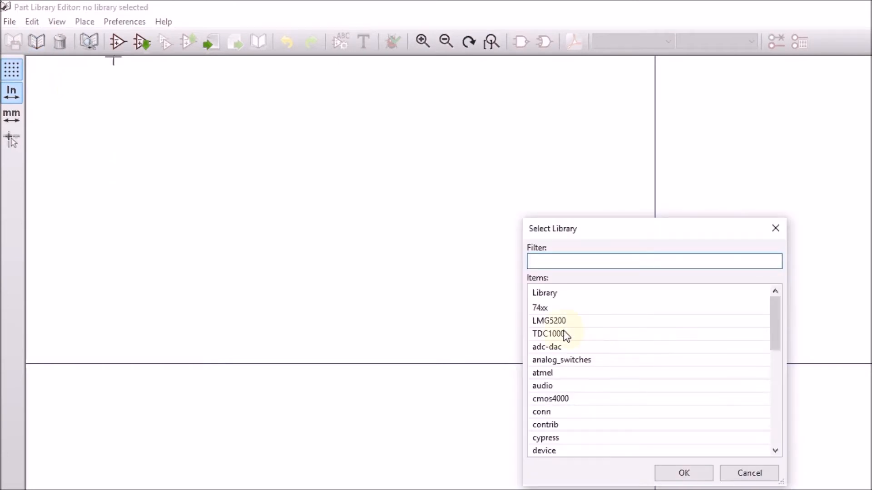
{"action": "left_click", "coordinate": [555, 334]}
{"action": "left_click", "coordinate": [683, 472]}
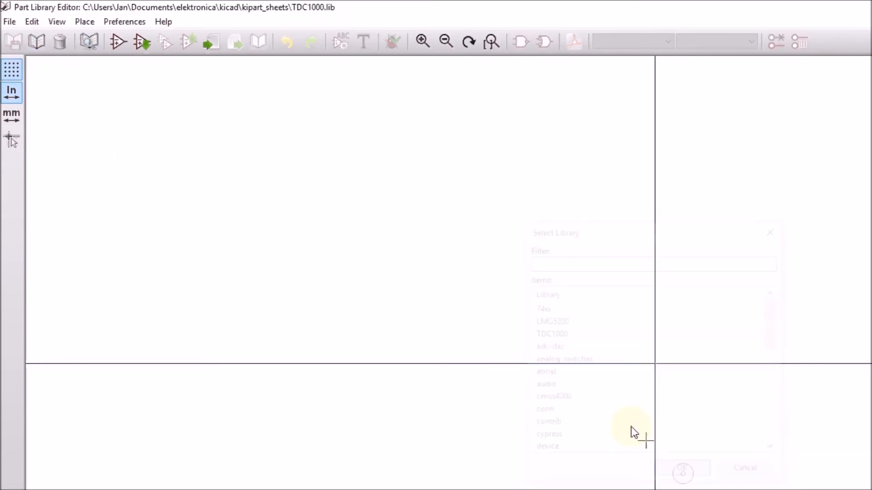
Load the TDC1000 component from the current library to view its symbol
{"action": "left_click", "coordinate": [142, 42]}
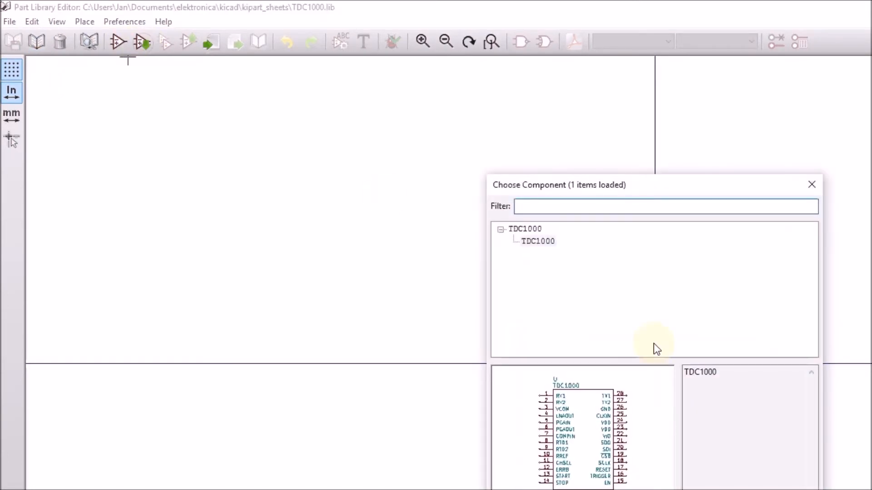
{"action": "double_click", "coordinate": [549, 243]}
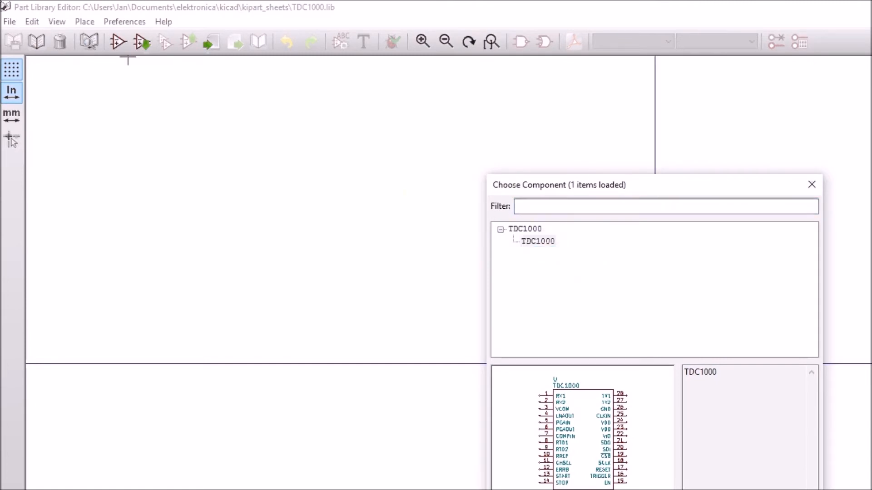
{"action": "scroll", "coordinate": [776, 453], "scroll_direction": "down", "scroll_amount": 3}
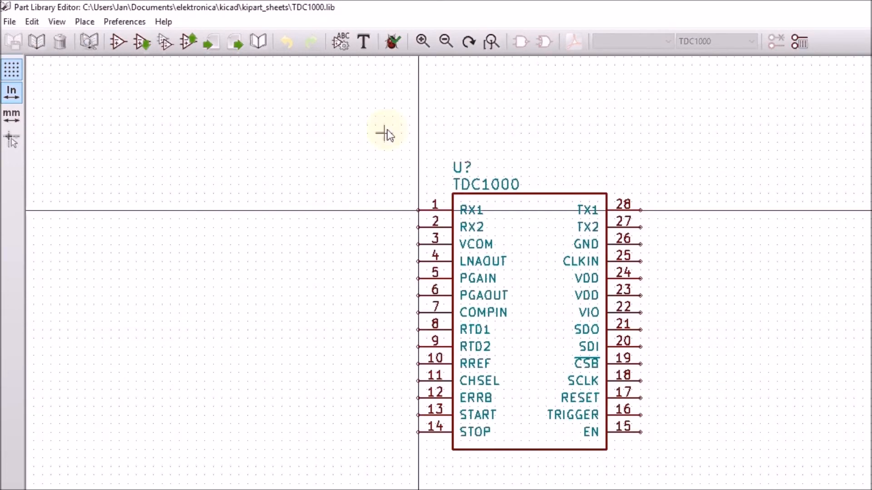